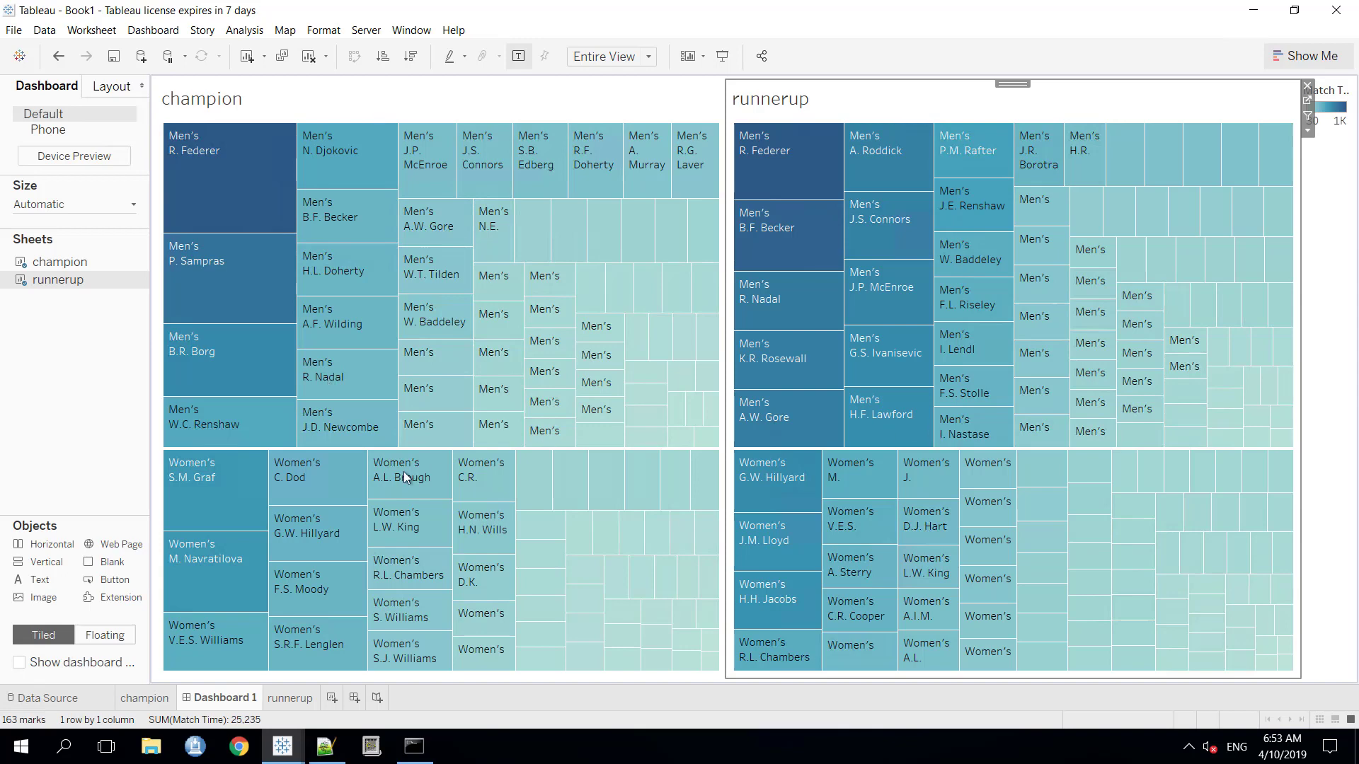
Step: Switch between the champion and runnerup treemaps, checking match-time tooltips, and end on runnerup
click(133, 697)
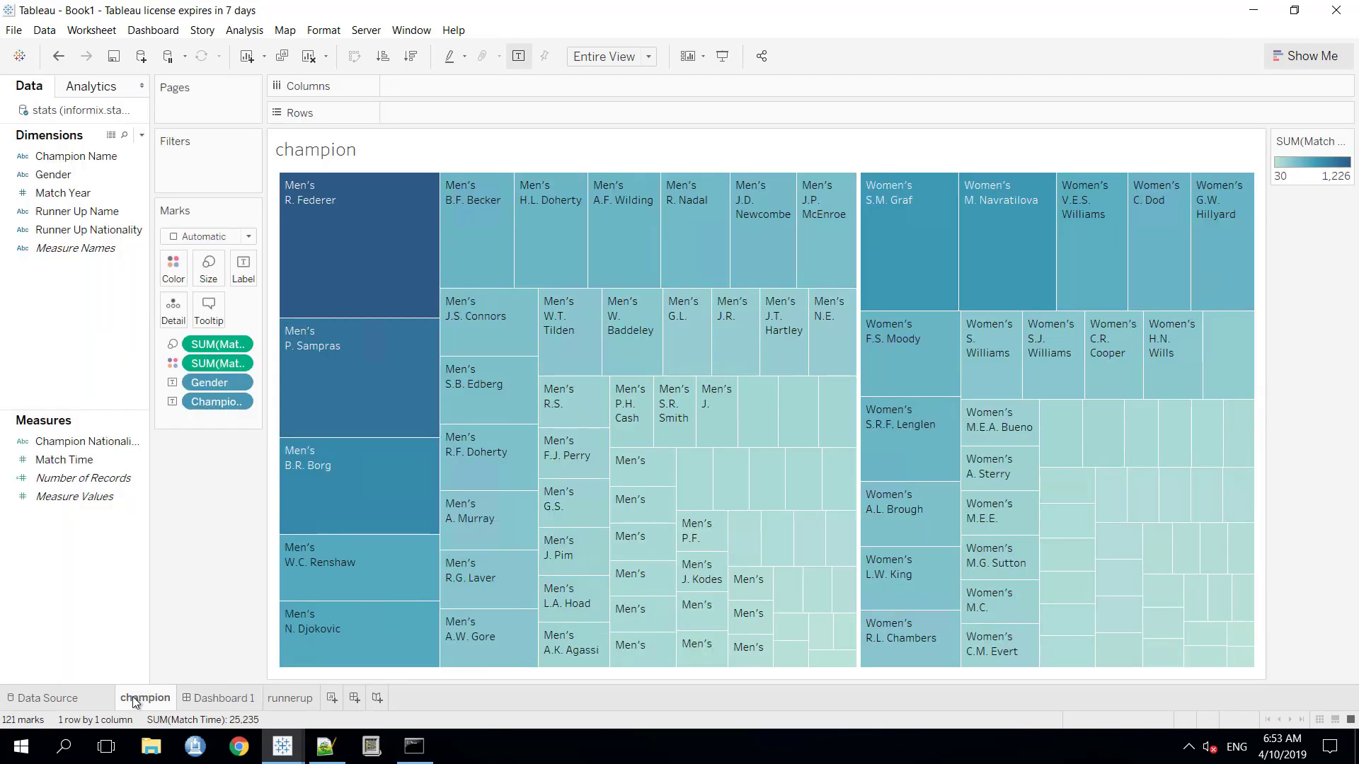
click(285, 699)
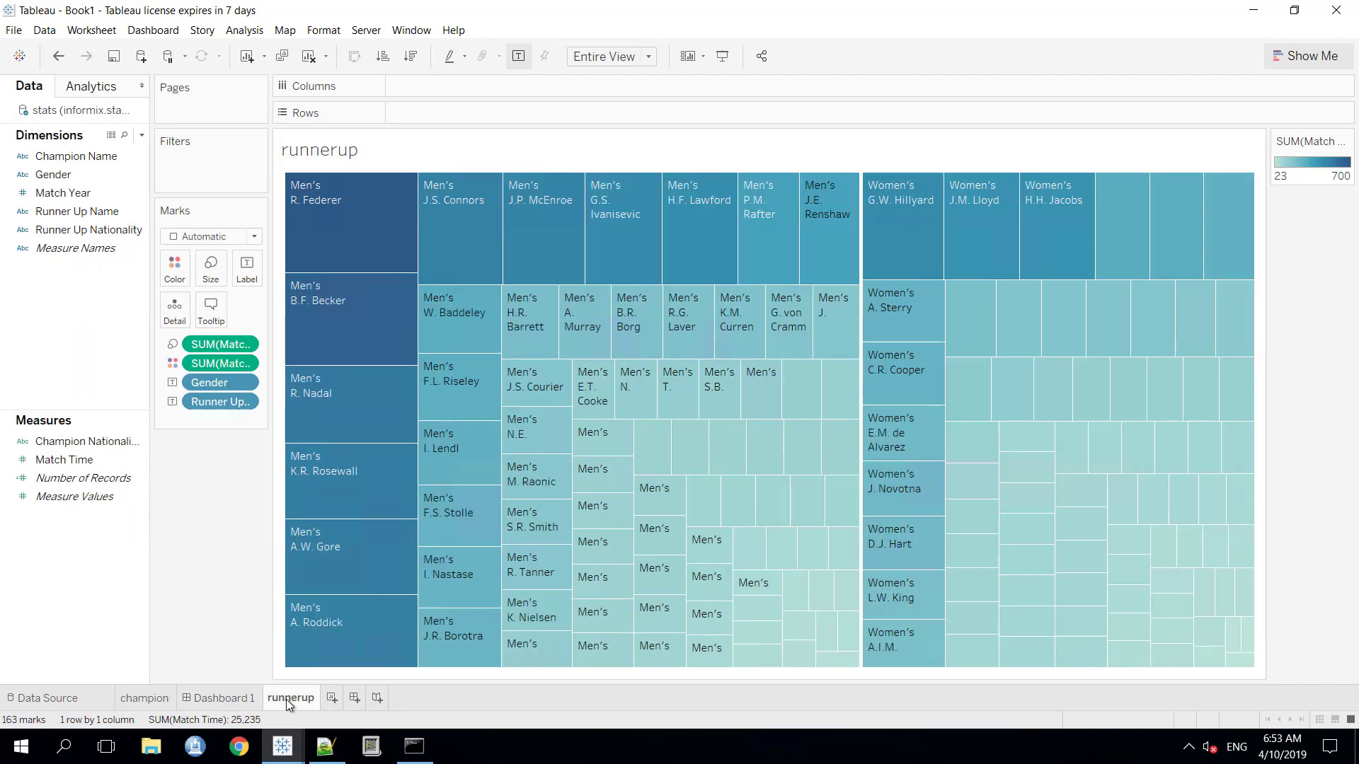
click(128, 695)
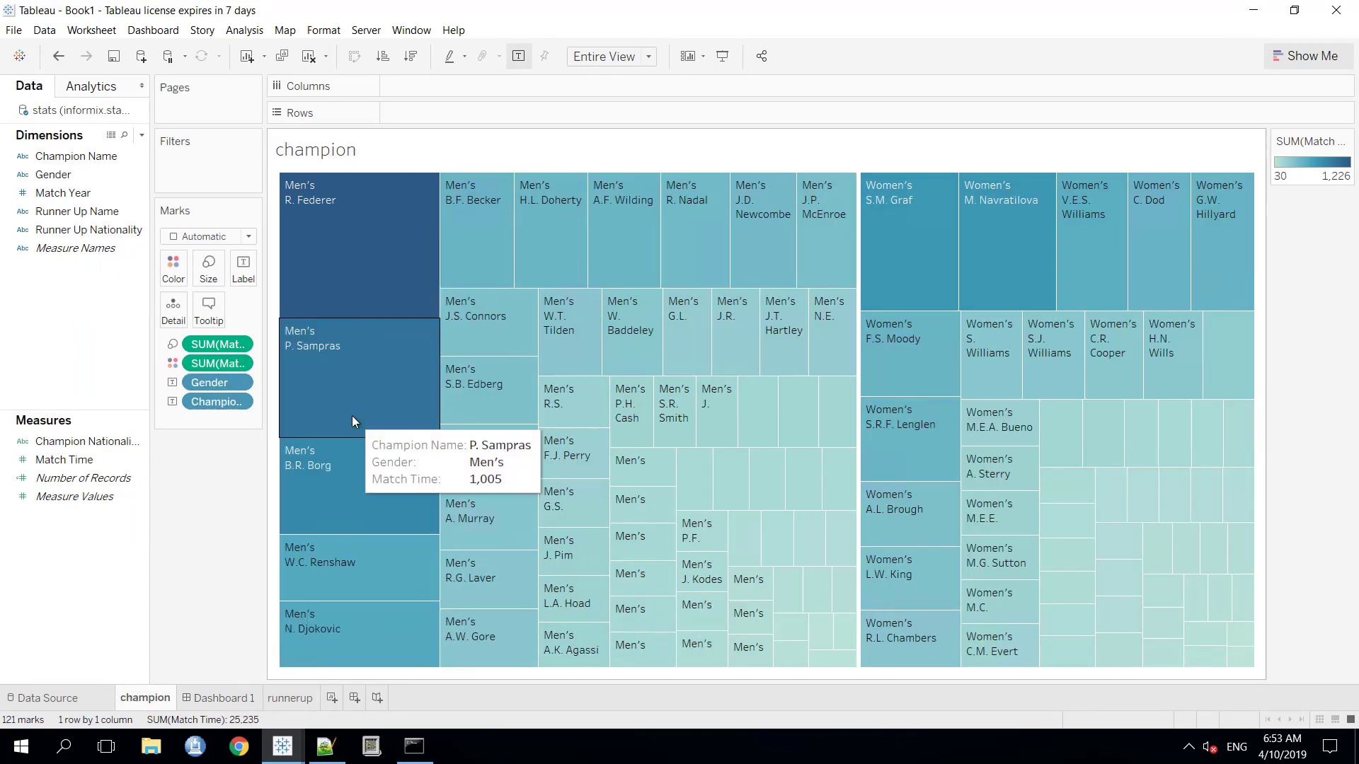
mouse_move(532, 340)
mouse_move(387, 262)
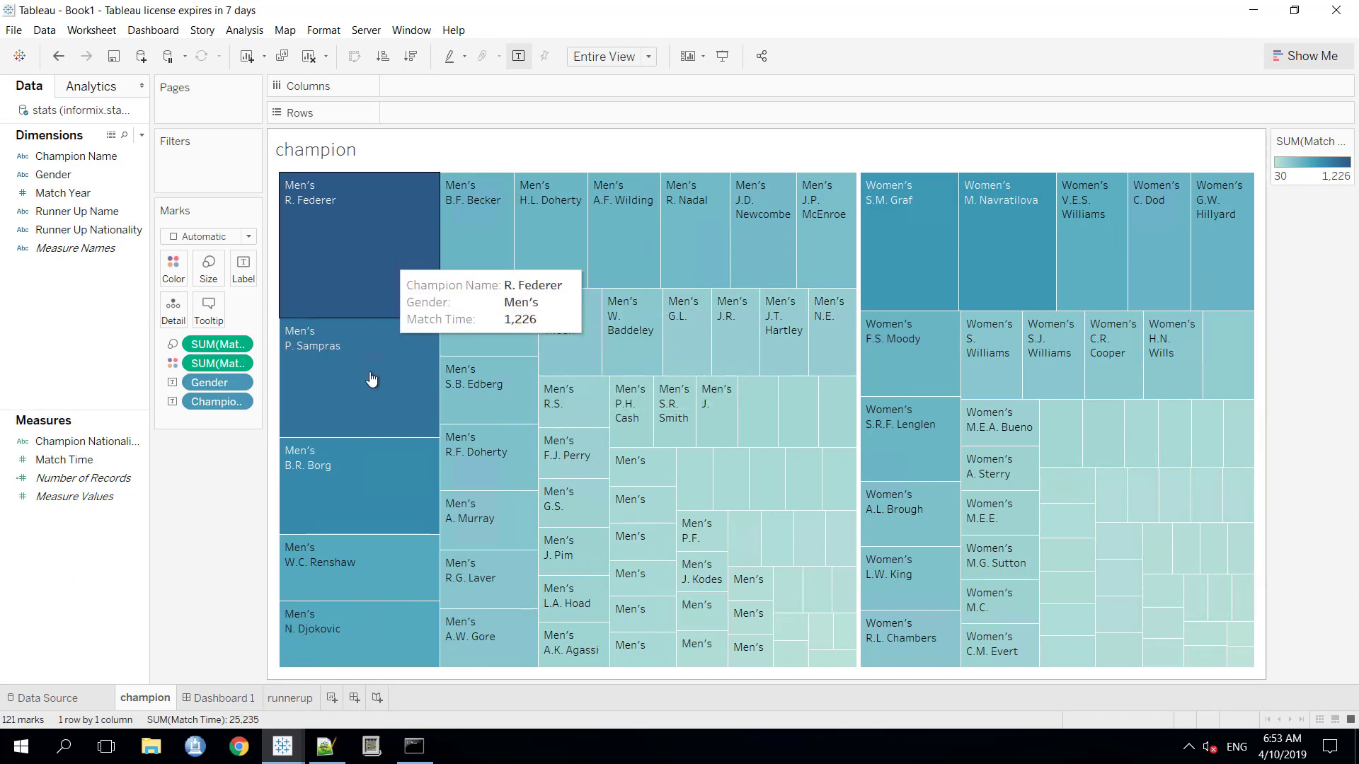
mouse_move(371, 379)
mouse_move(556, 444)
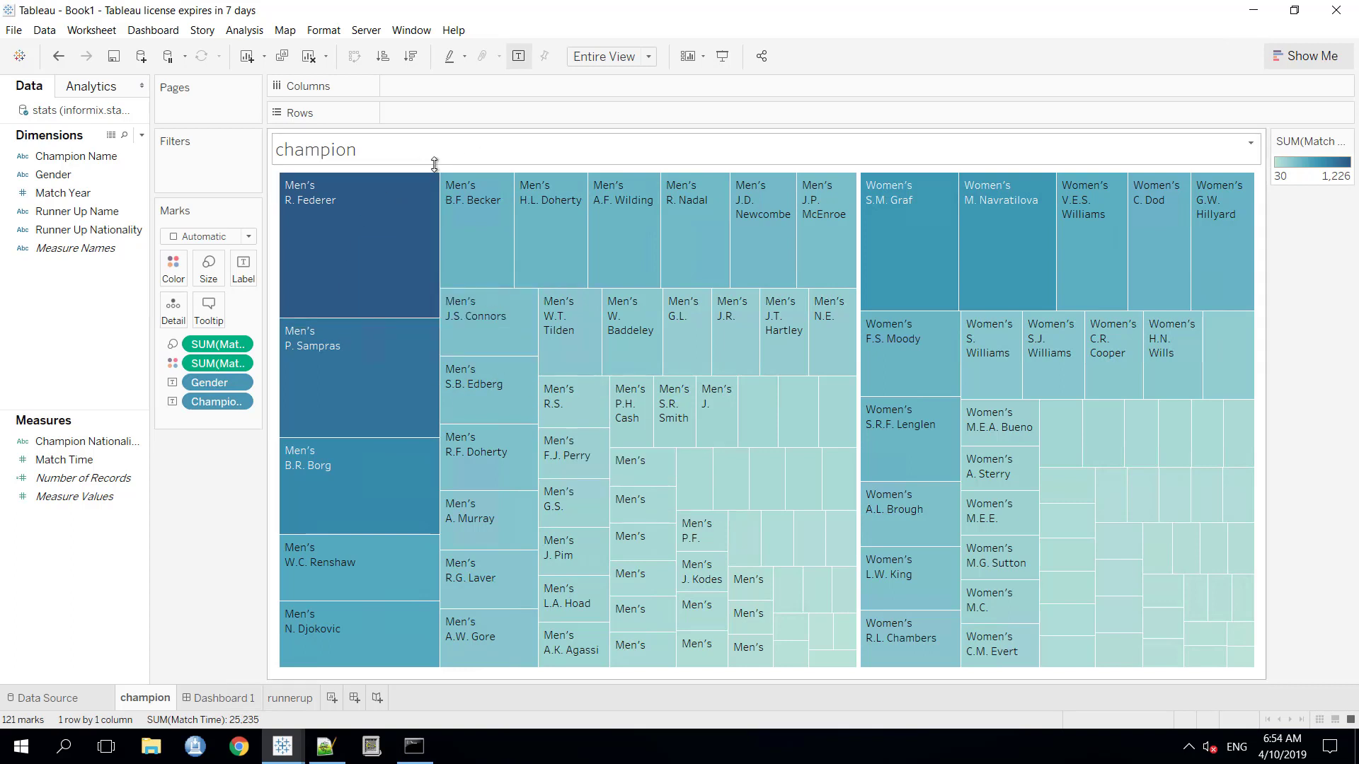
mouse_move(310, 244)
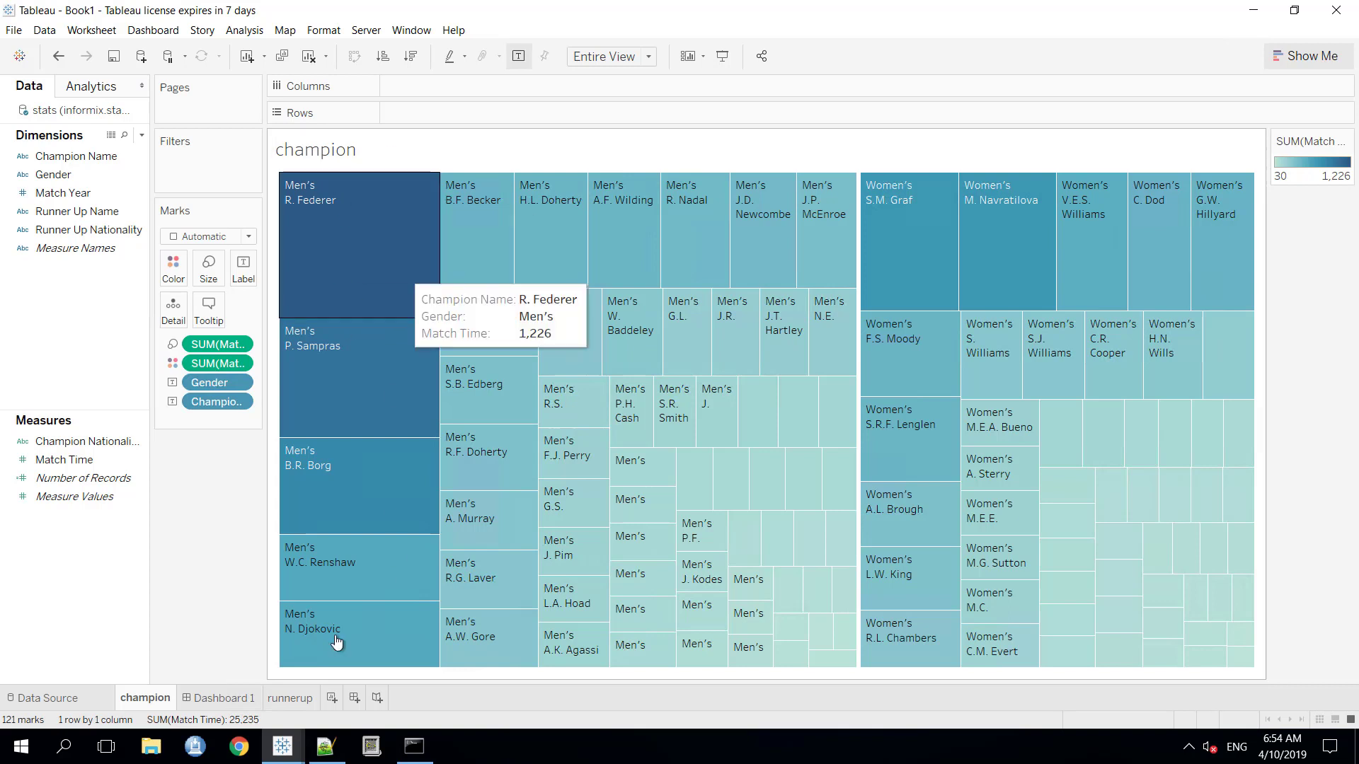
click(294, 696)
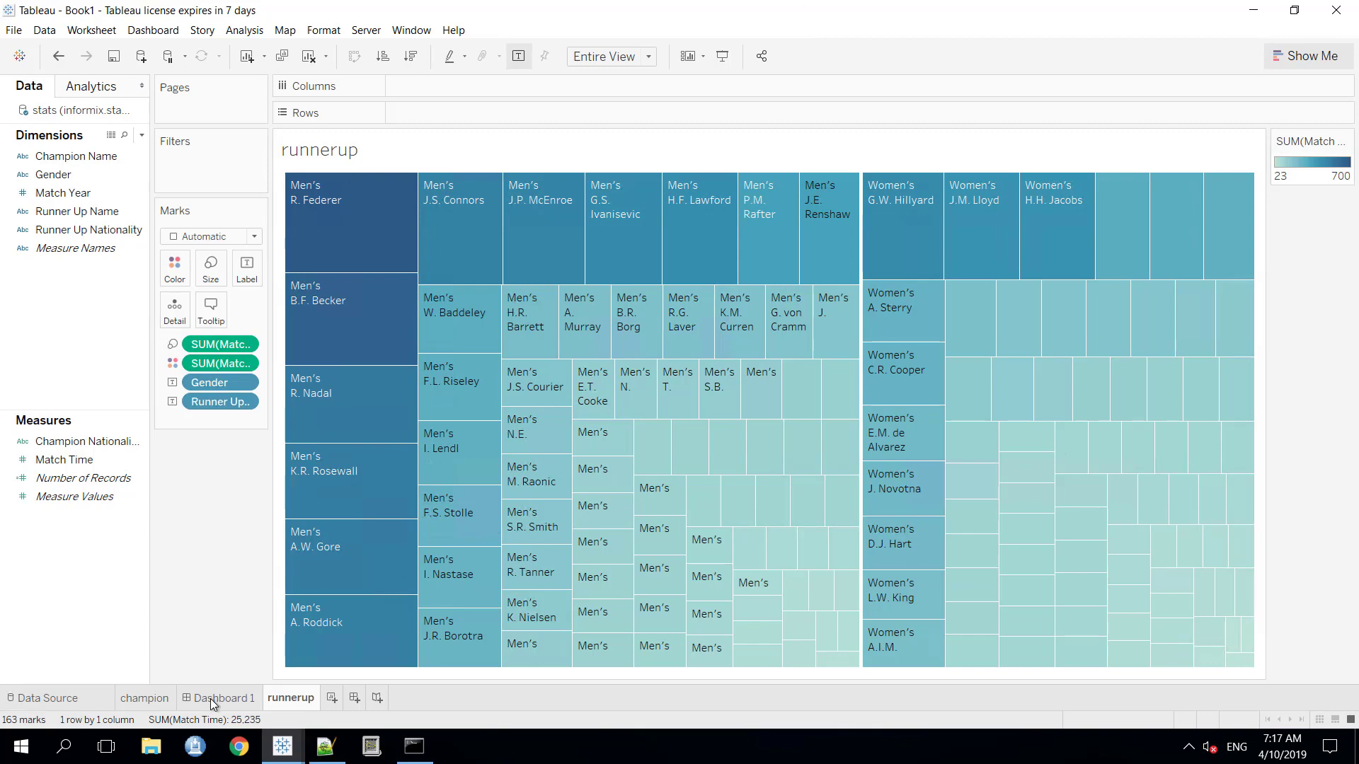
Step: View Dashboard 1 with both treemaps, then leave Tableau for the Windows desktop
click(210, 699)
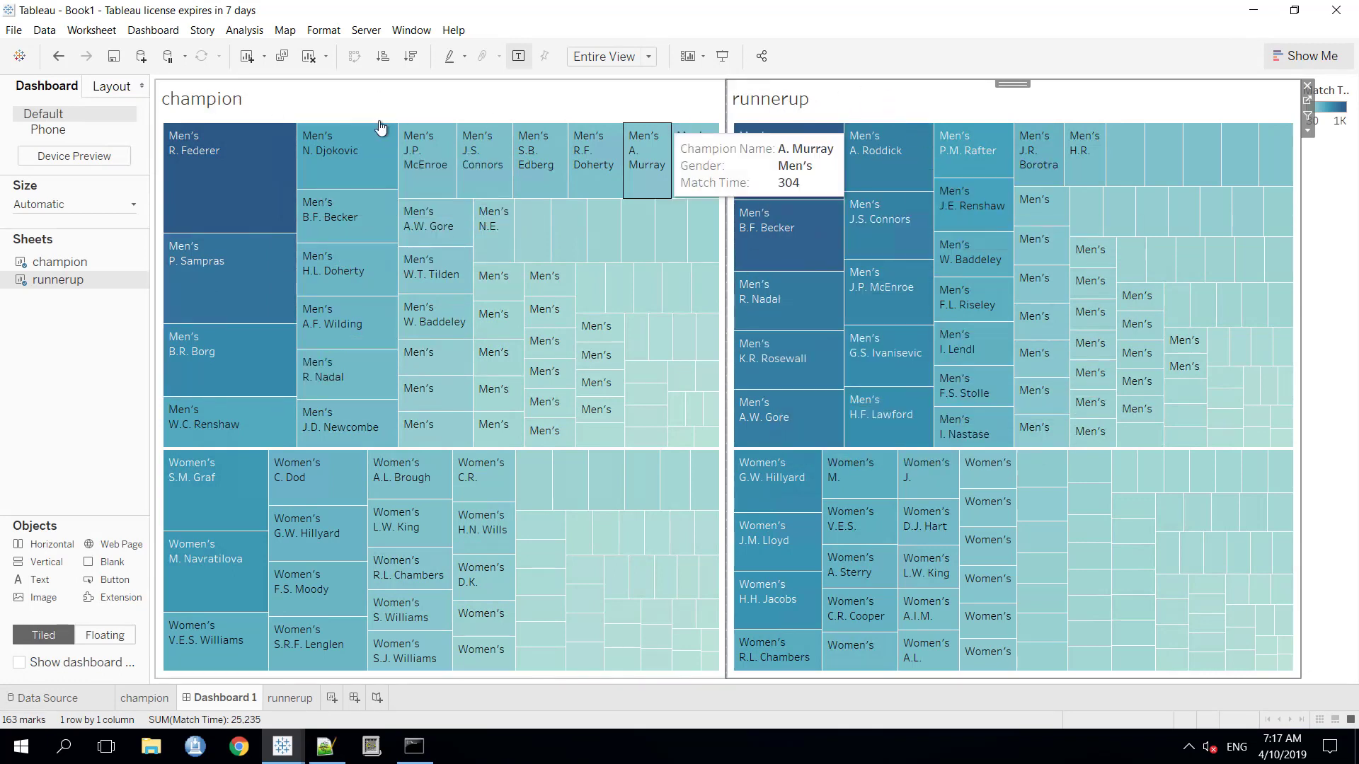
mouse_move(234, 152)
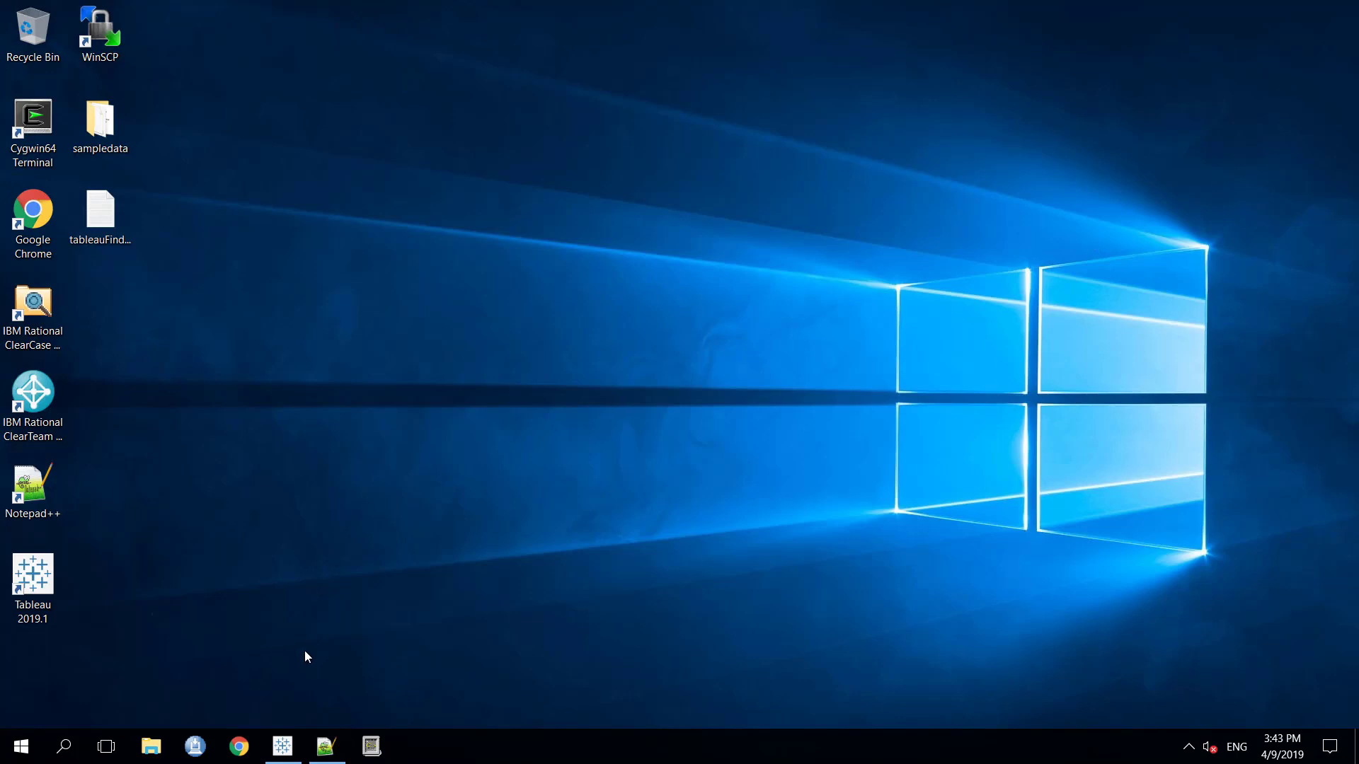
Step: Restore Tableau and start an Other Databases (ODBC) connection using IBM INFORMIX ODBC DRIVER (64-bit)
click(284, 756)
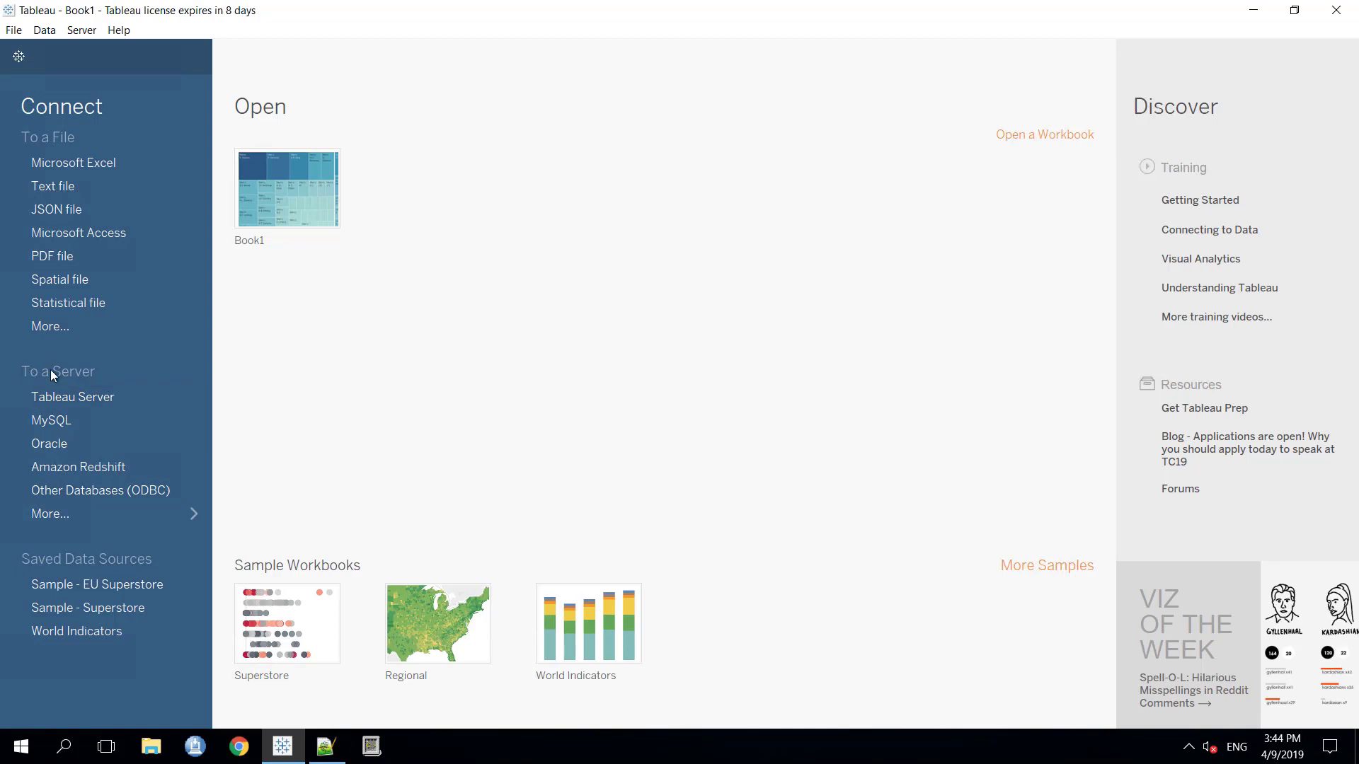
click(128, 498)
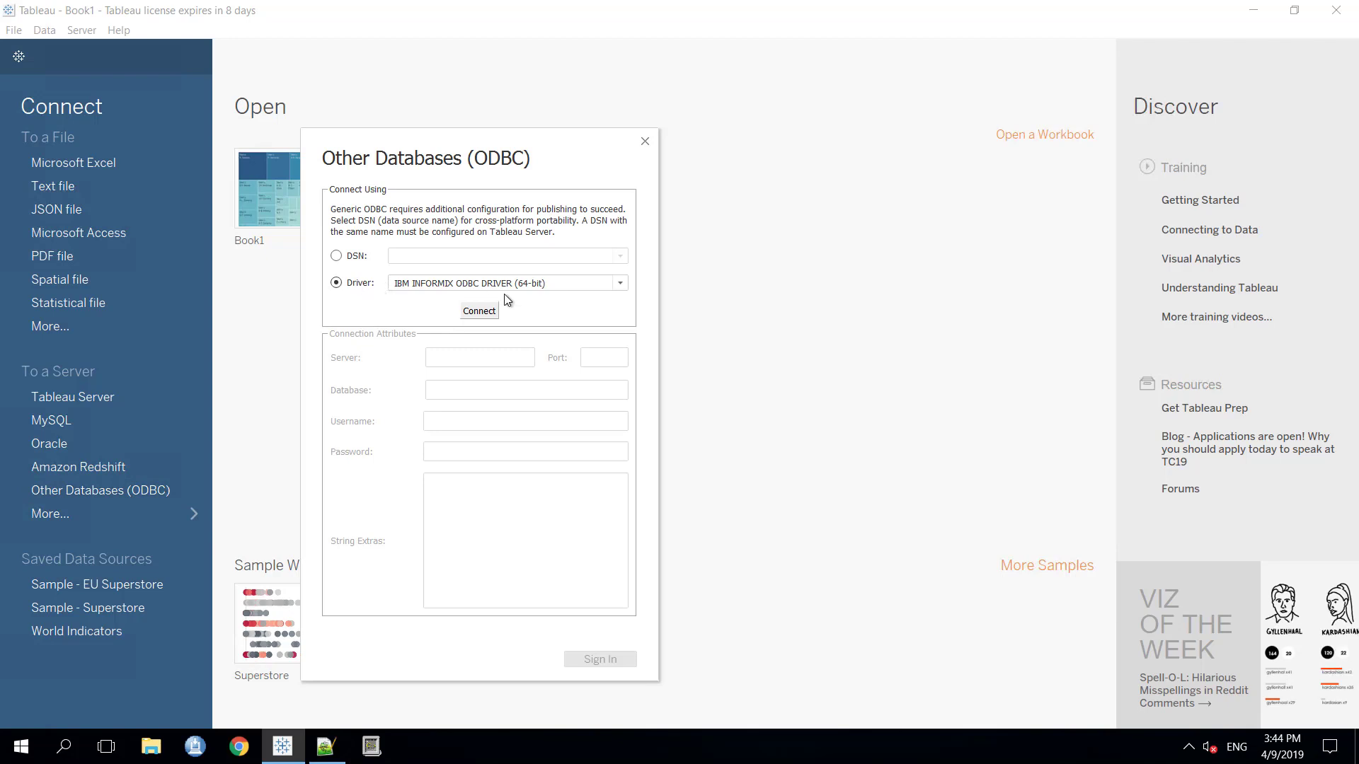
click(620, 284)
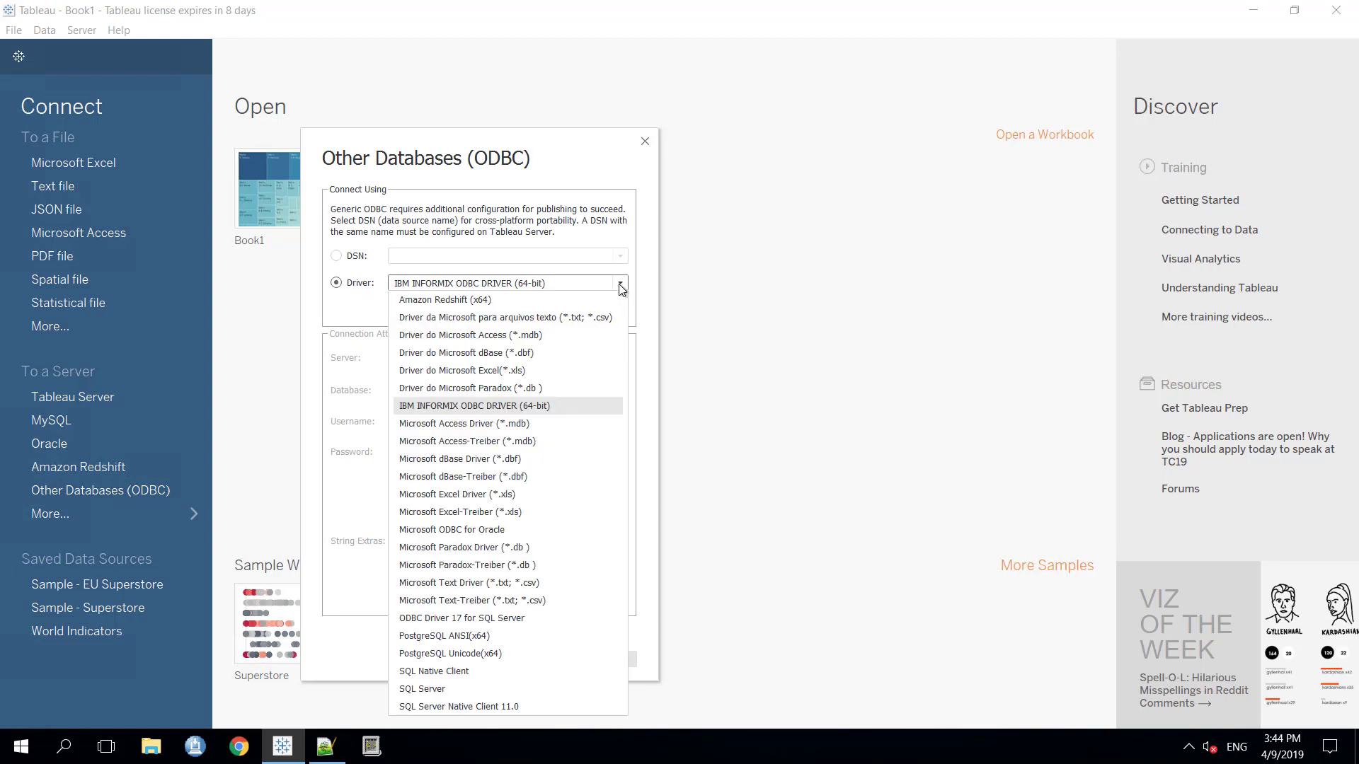
click(539, 411)
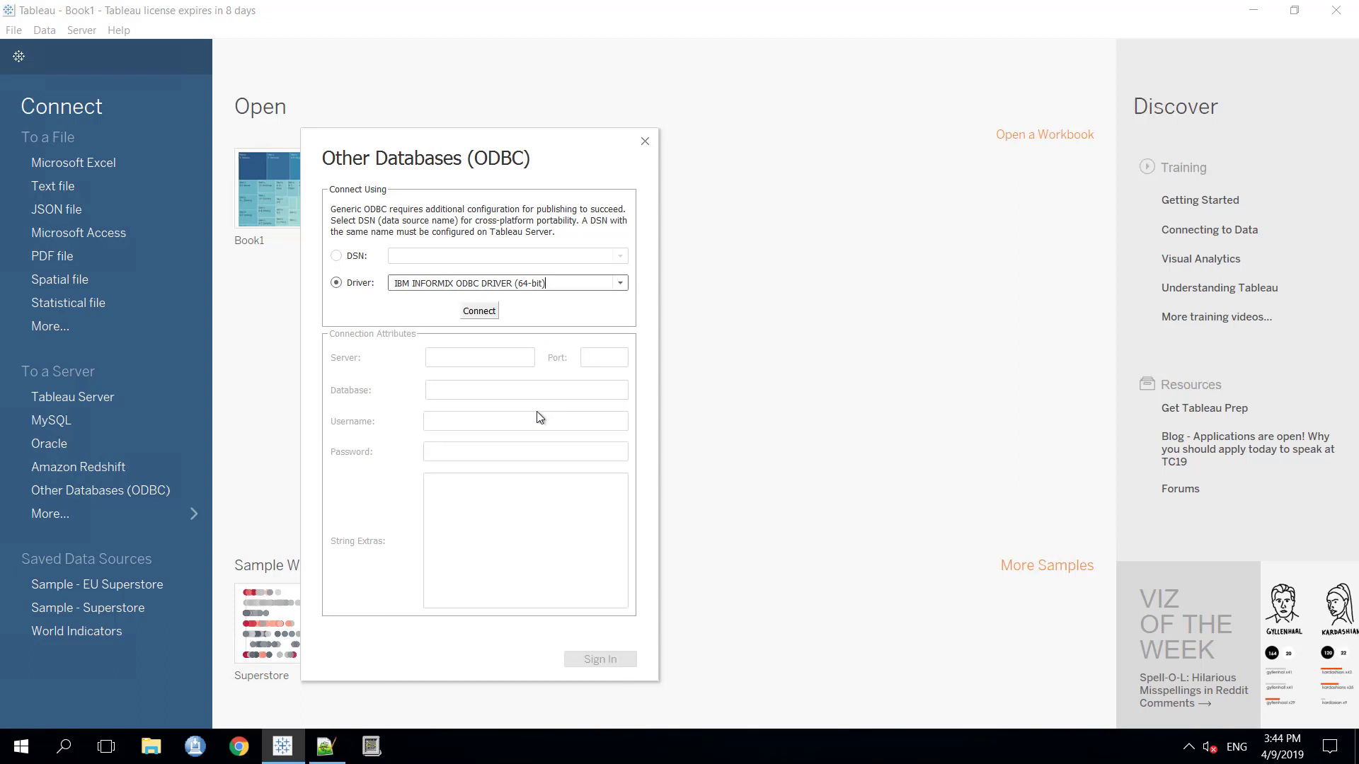
Step: Open the Informix driver setup and enter the database user id and password
click(479, 311)
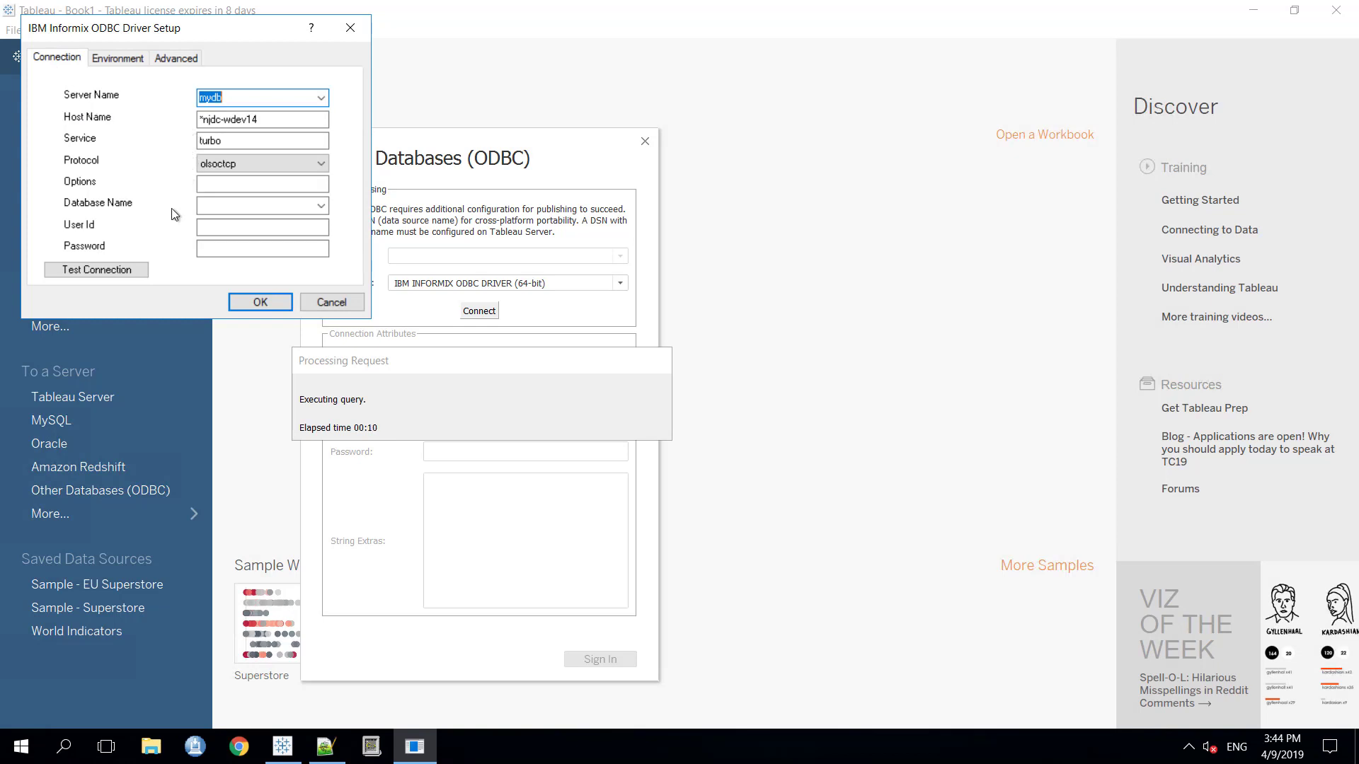
click(219, 231)
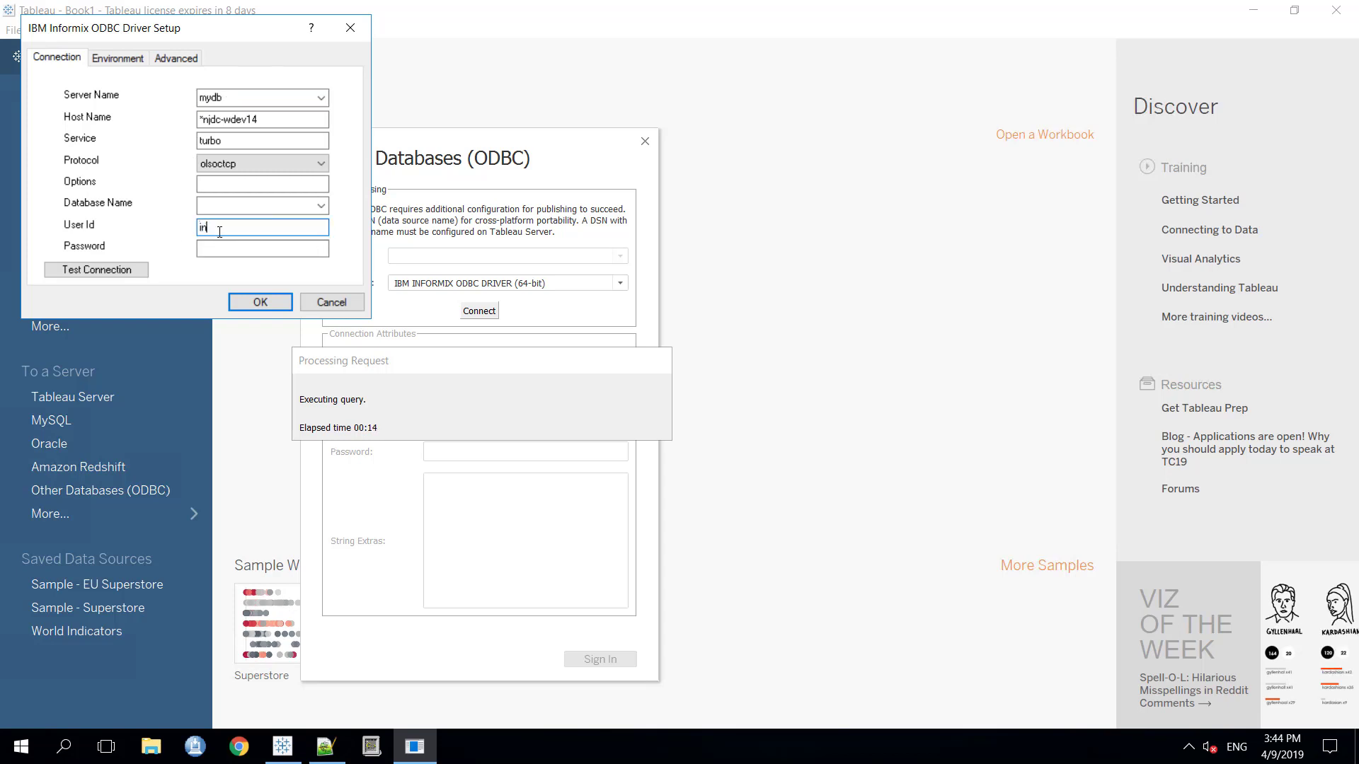
text(informix)
key(Tab)
key(ctrl+v)
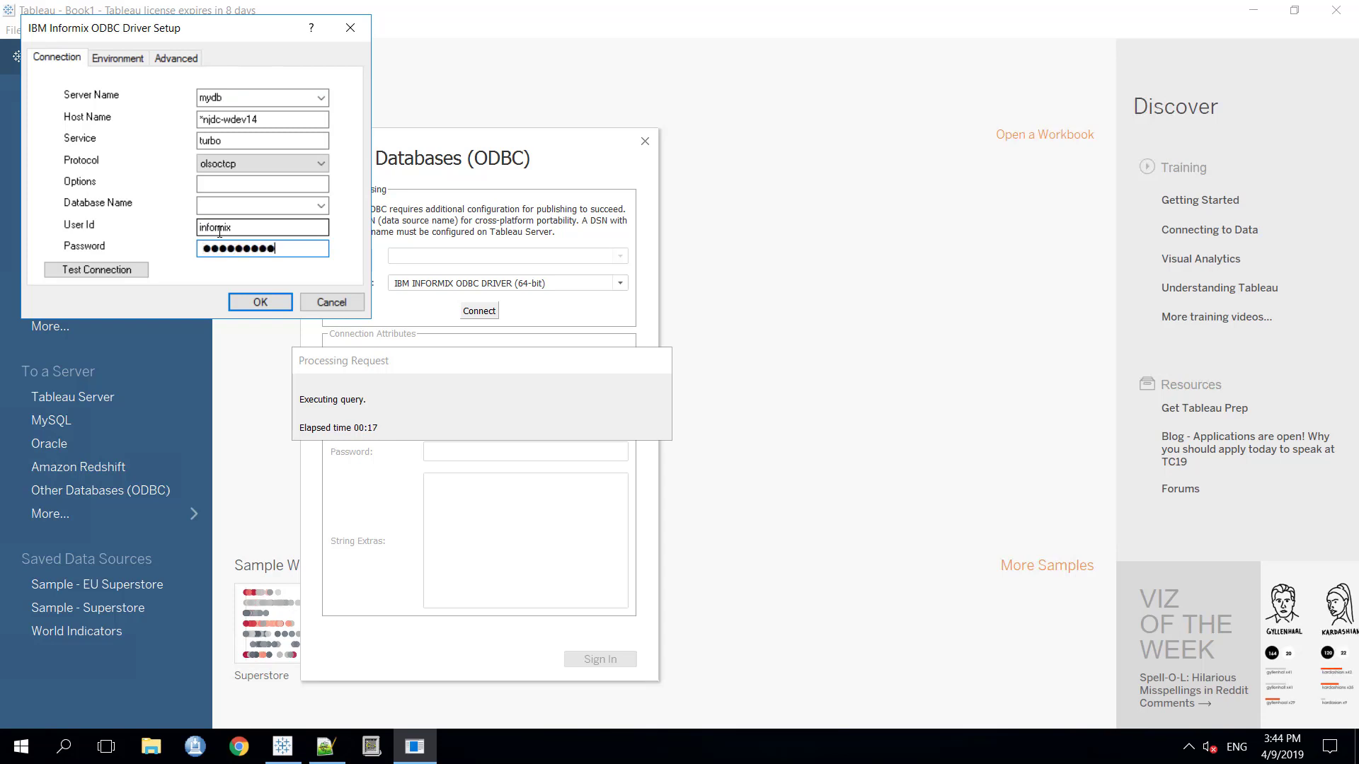
Step: Choose the wimbledon database and confirm the test connection succeeds
click(322, 206)
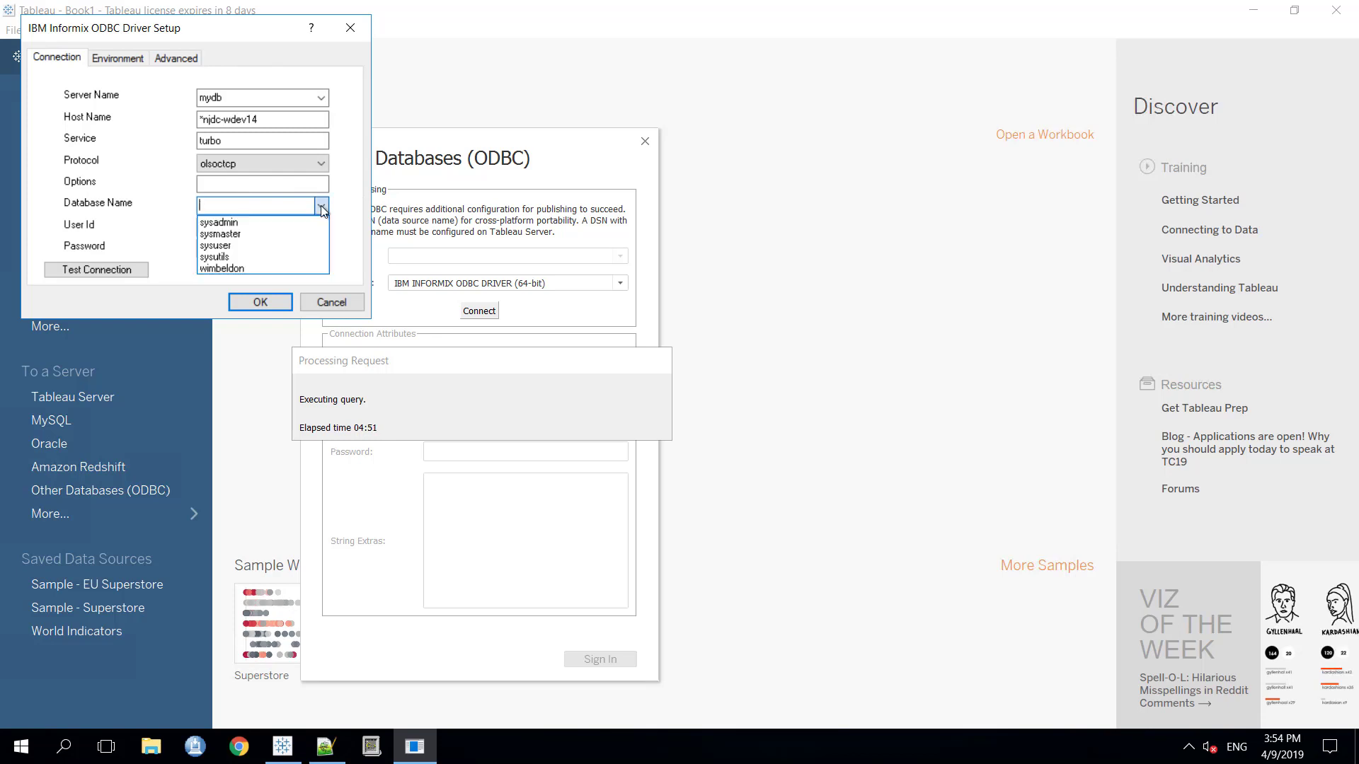
click(245, 269)
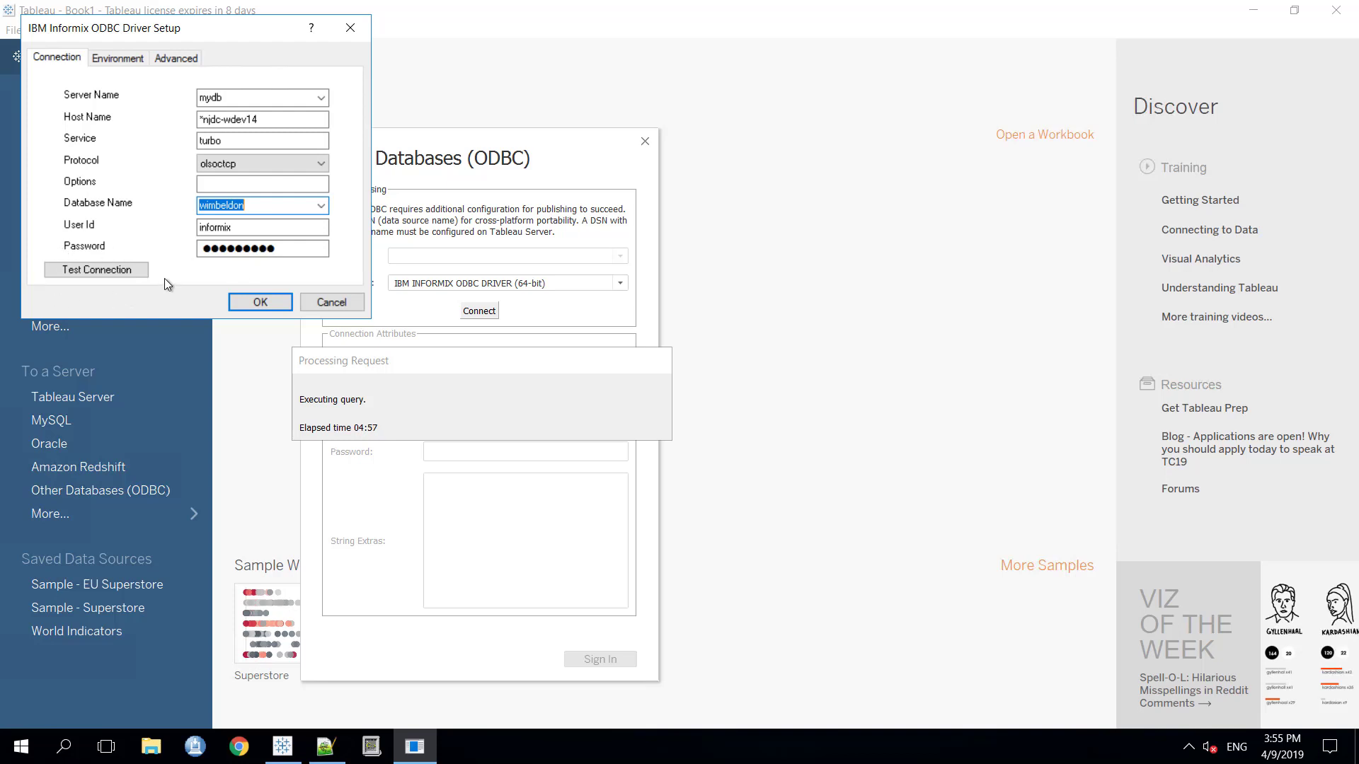
click(109, 270)
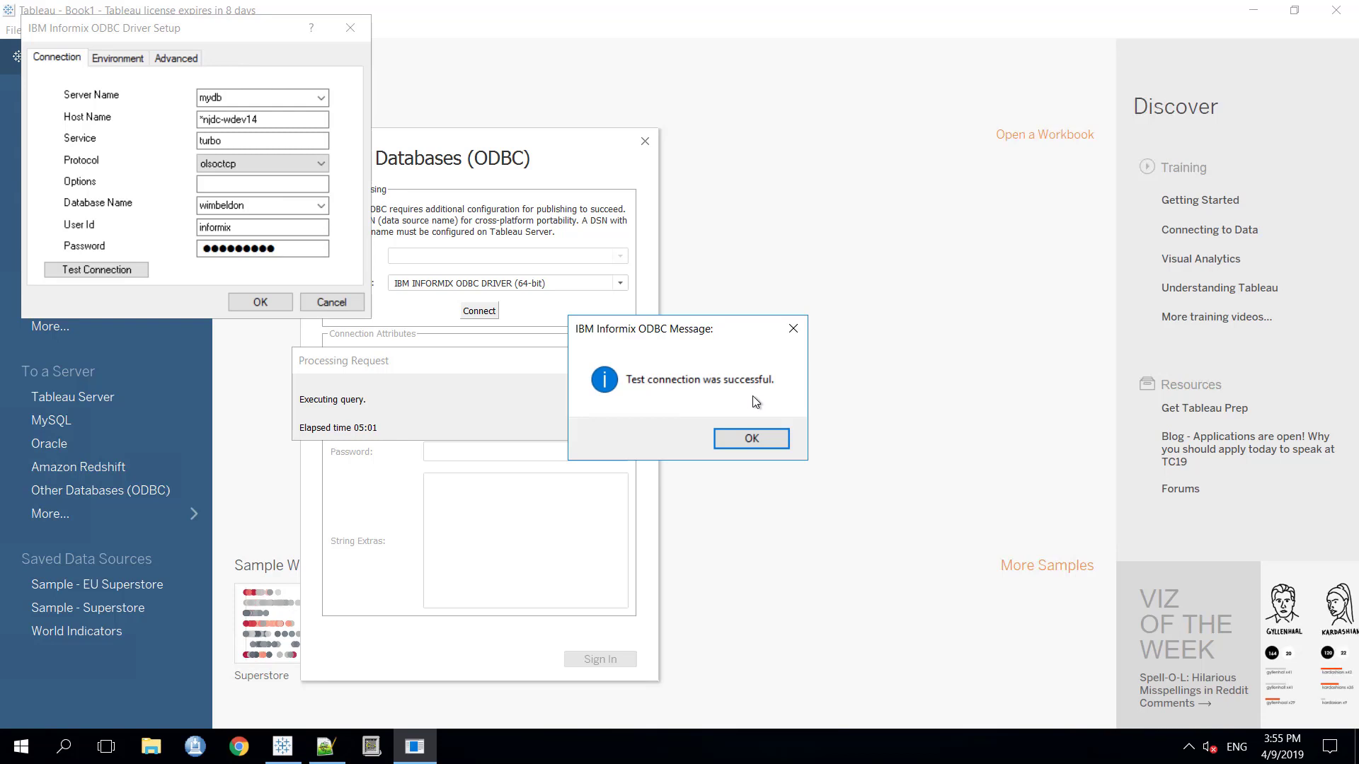
click(752, 440)
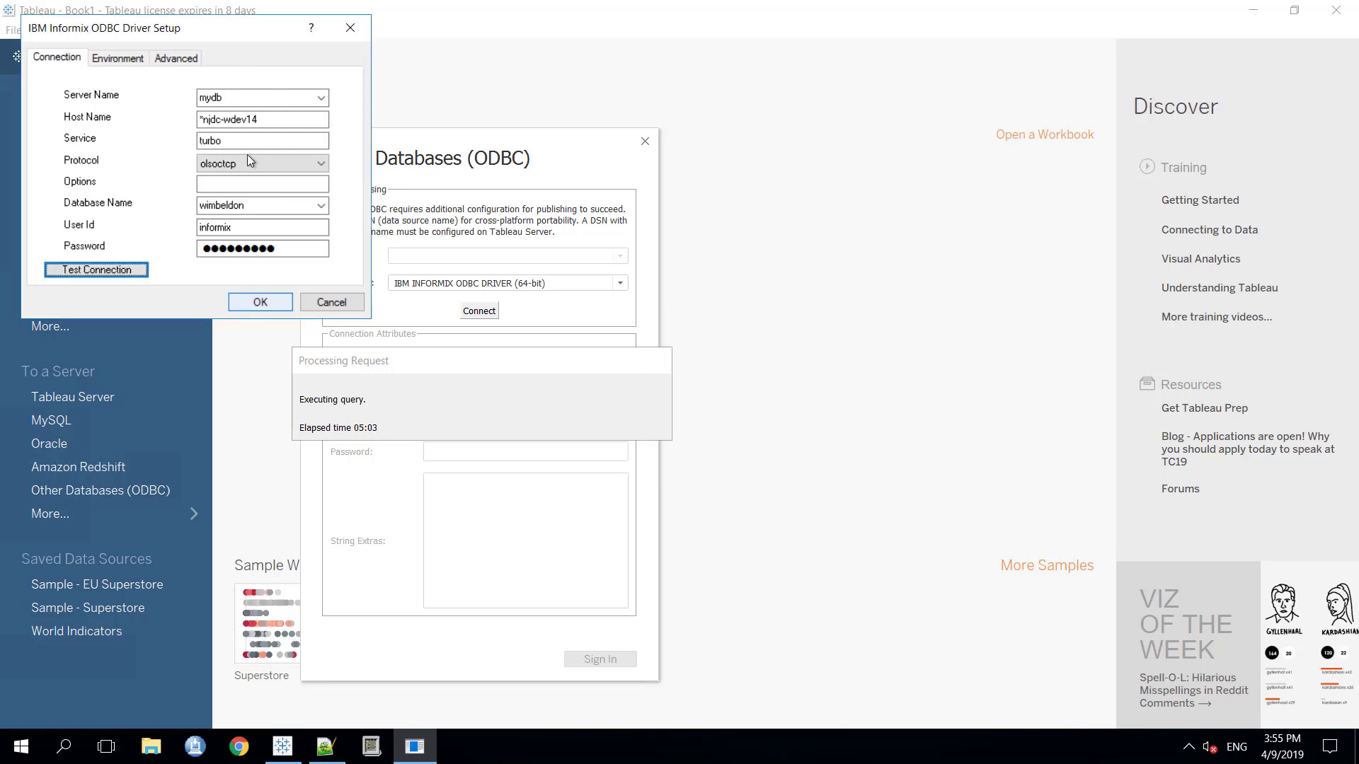
Step: Accept the Informix driver setup and sign in to the wimbledon database
click(259, 303)
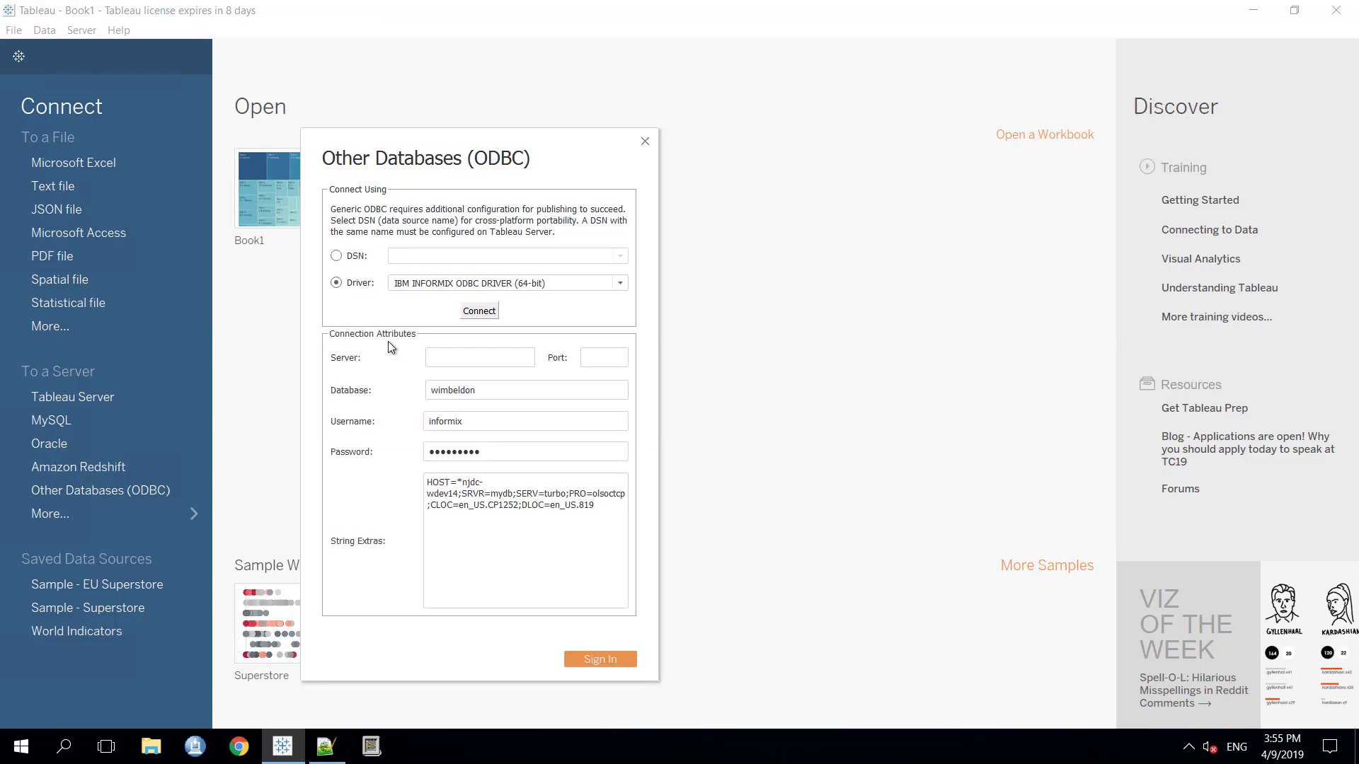
click(600, 658)
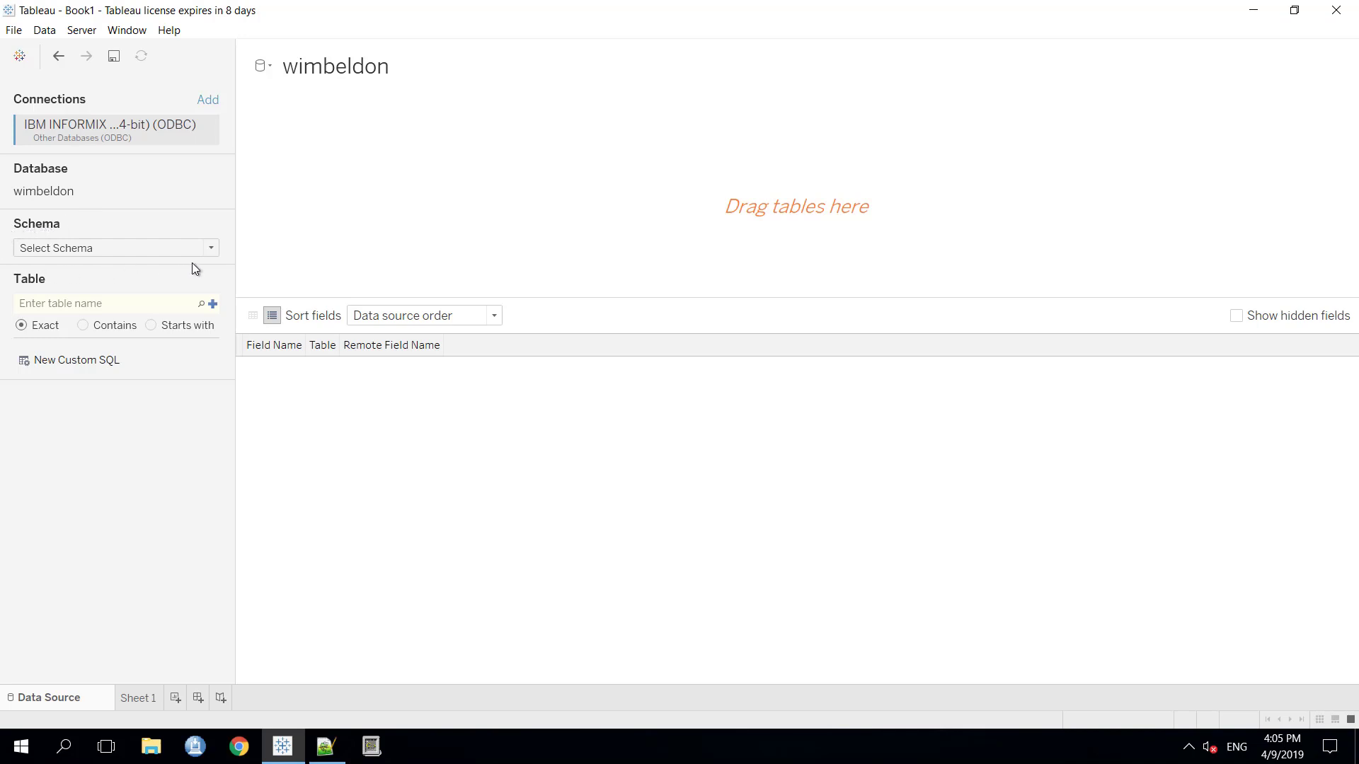
Step: Select the informix schema and list its tables
click(212, 249)
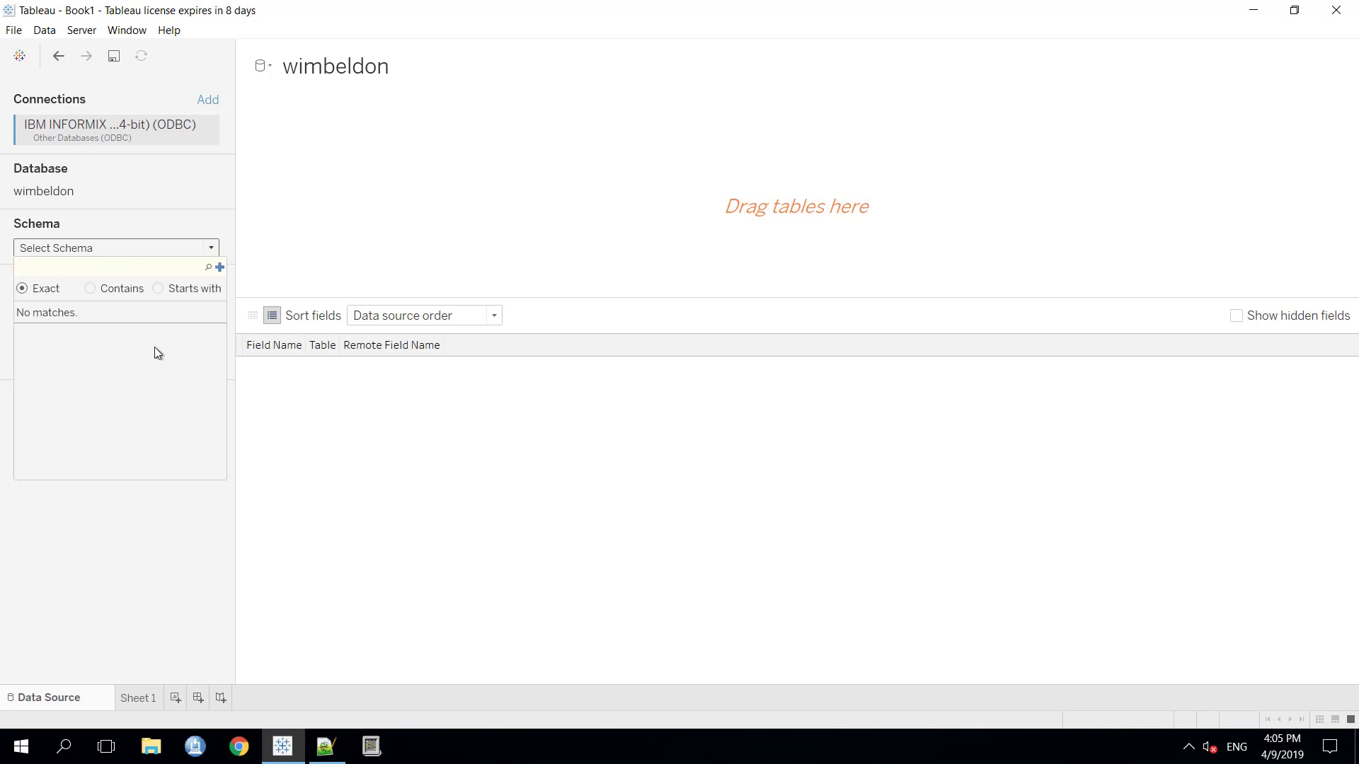
click(209, 268)
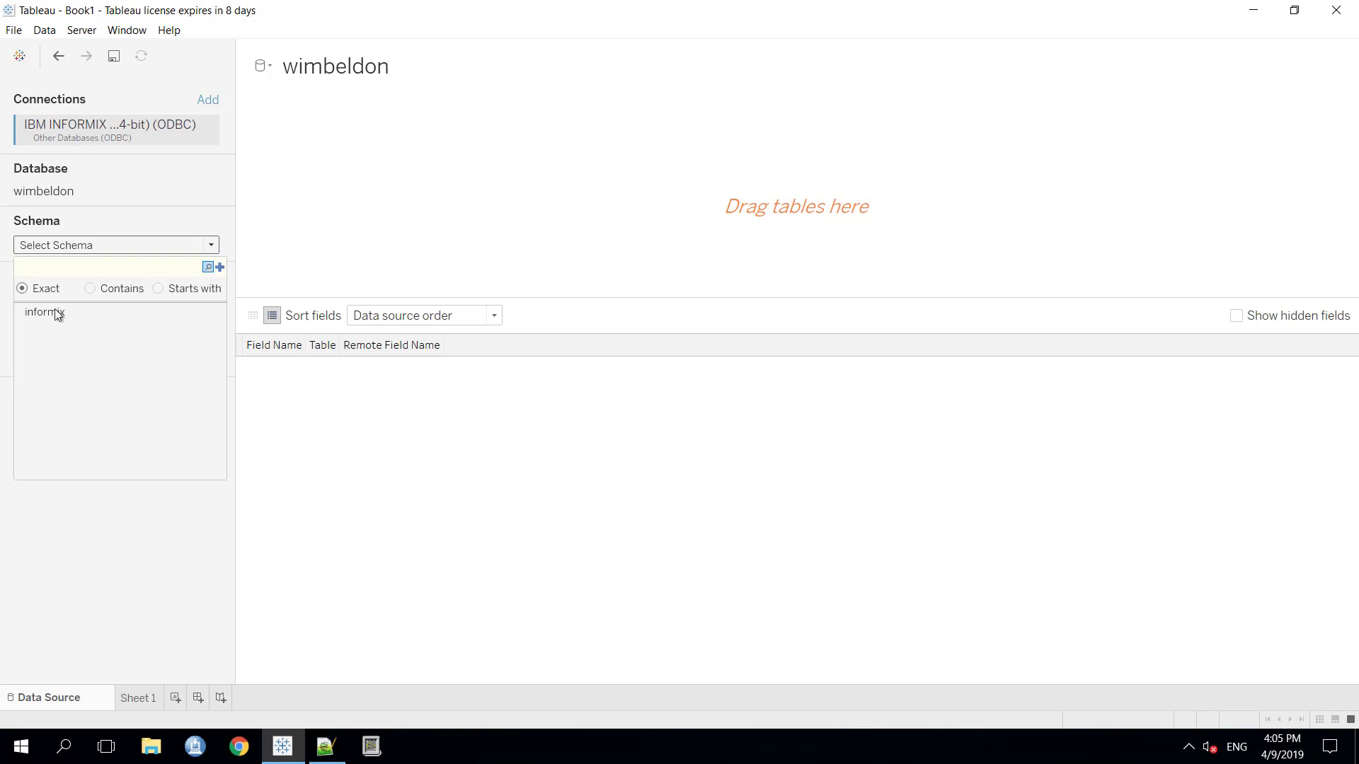
click(59, 313)
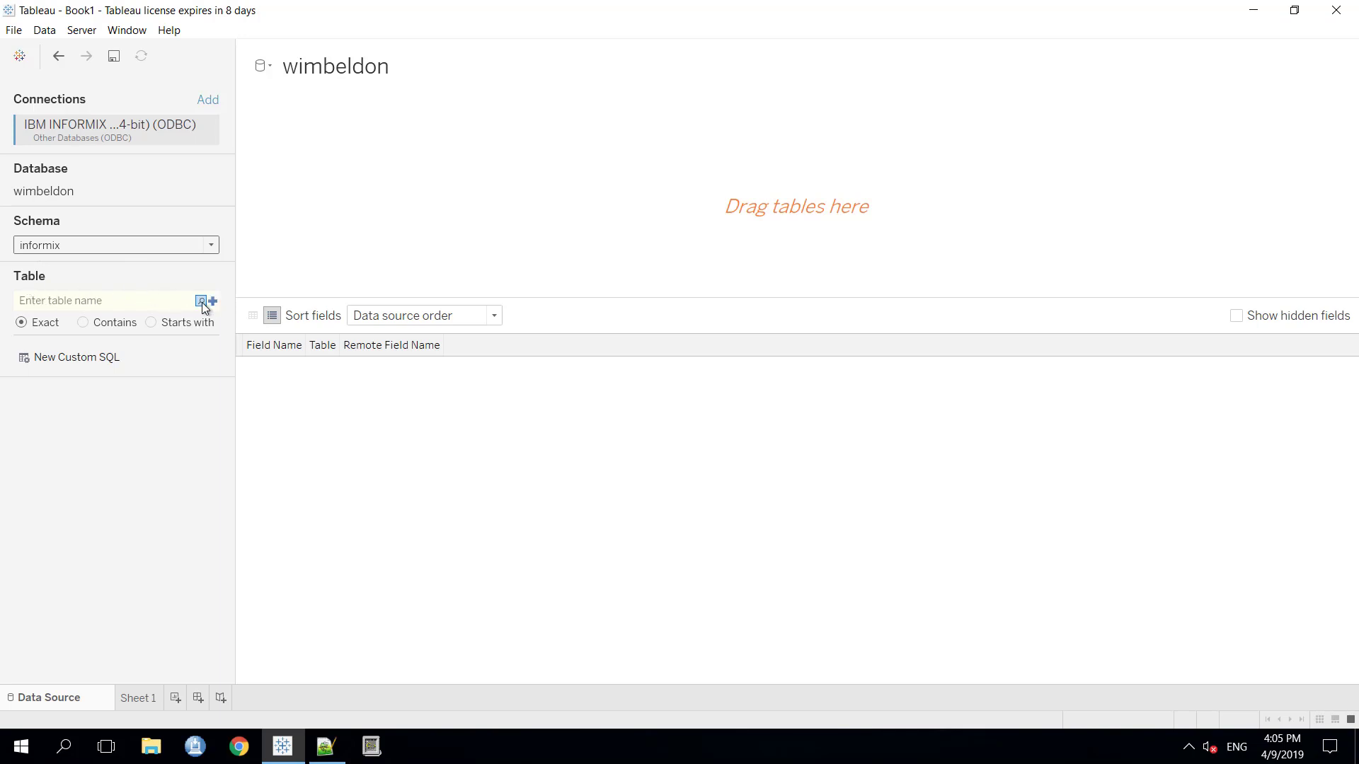
click(201, 302)
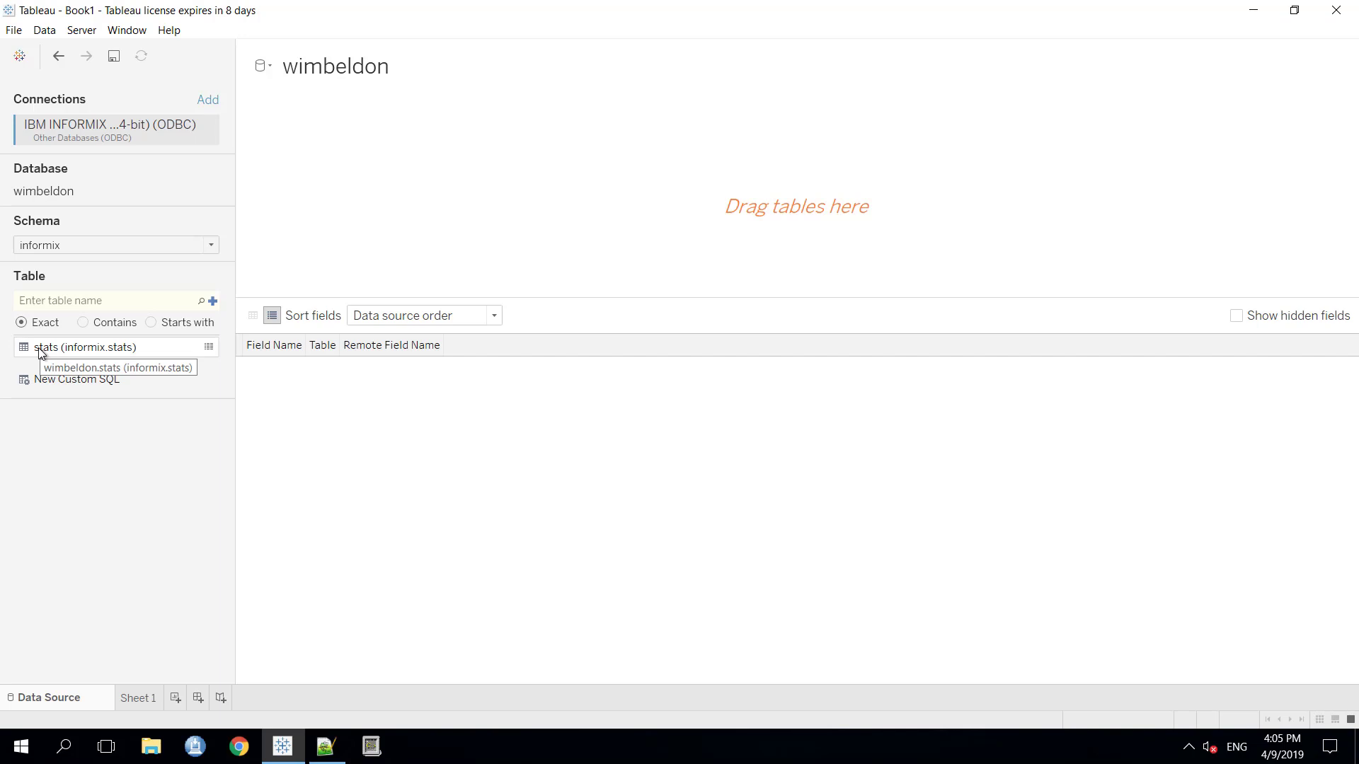
Step: Add the stats table to the data source and browse its preview rows
drag(41, 354, 568, 207)
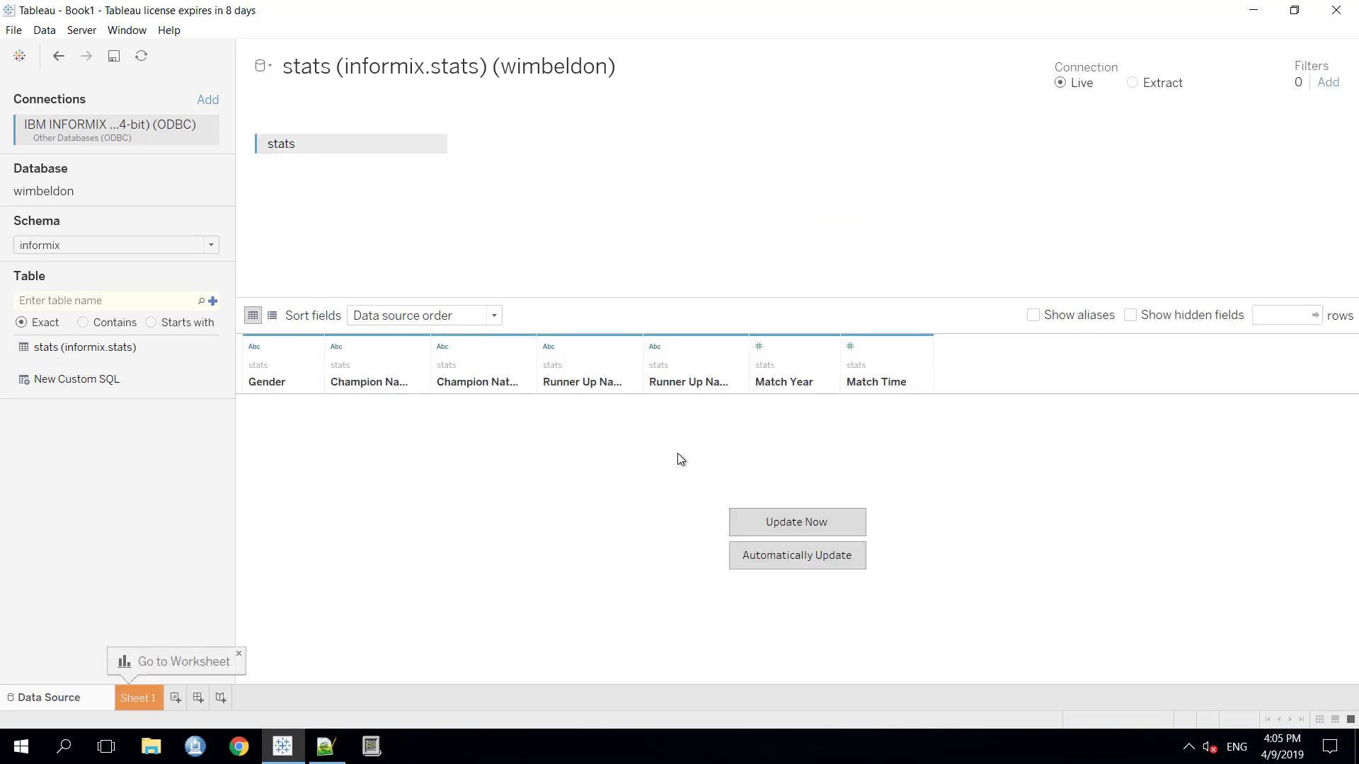
click(787, 530)
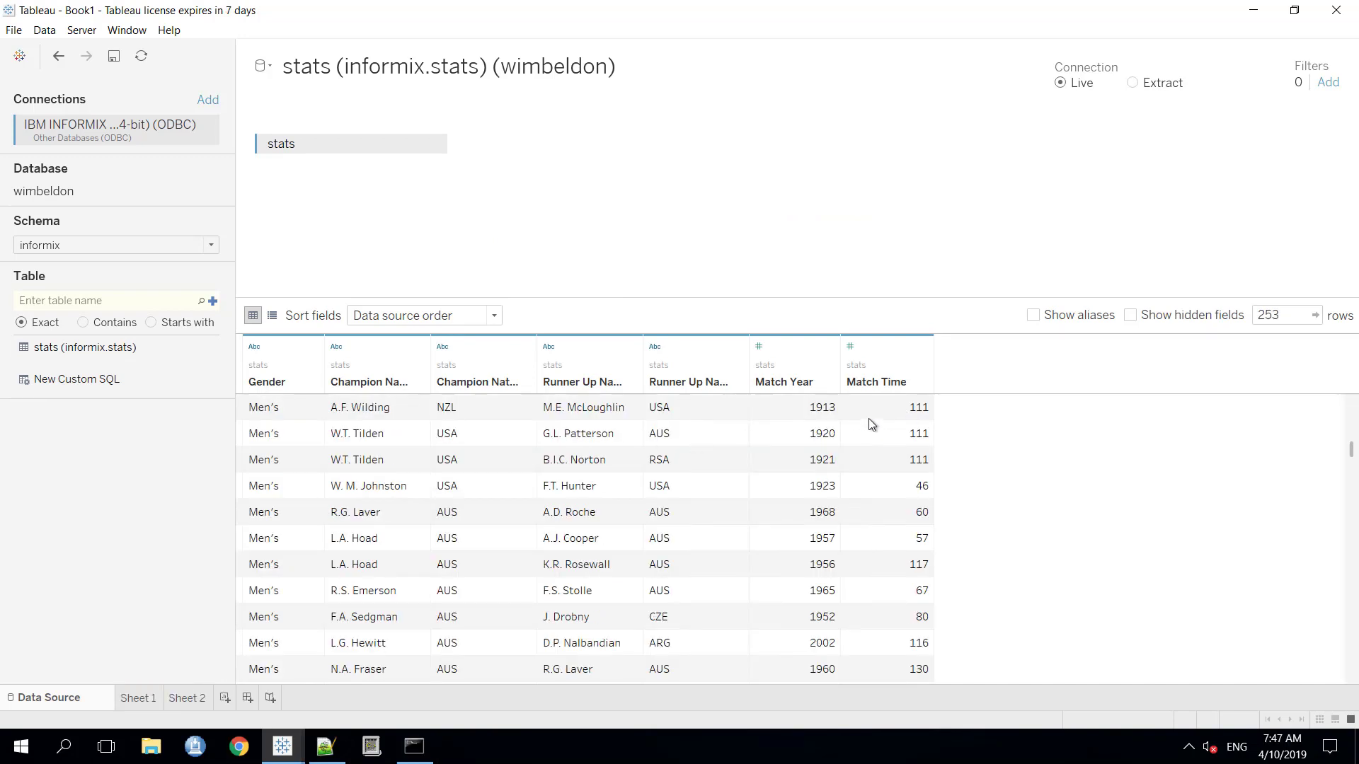
click(882, 412)
scroll(839, 459, down, 10)
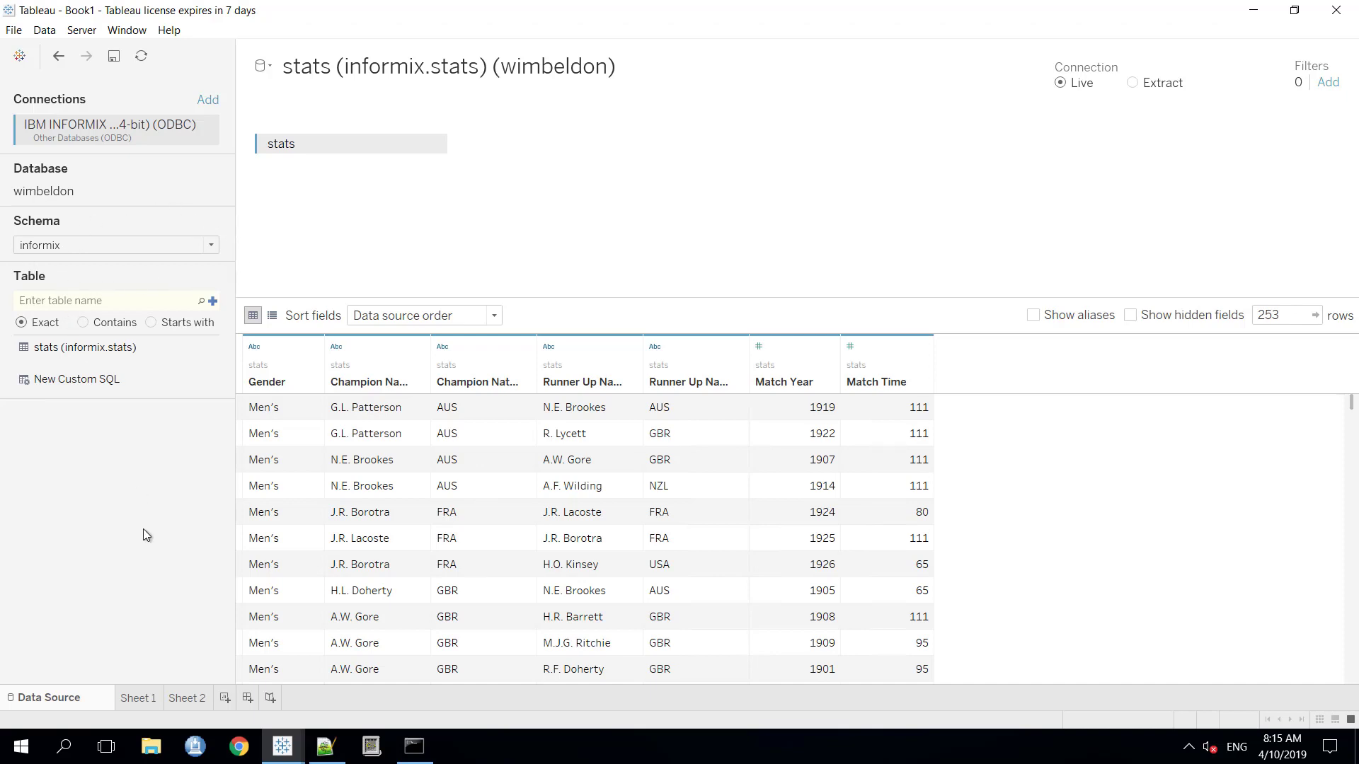
Step: Rename the Sheet 1 worksheet to 'champion'
click(144, 700)
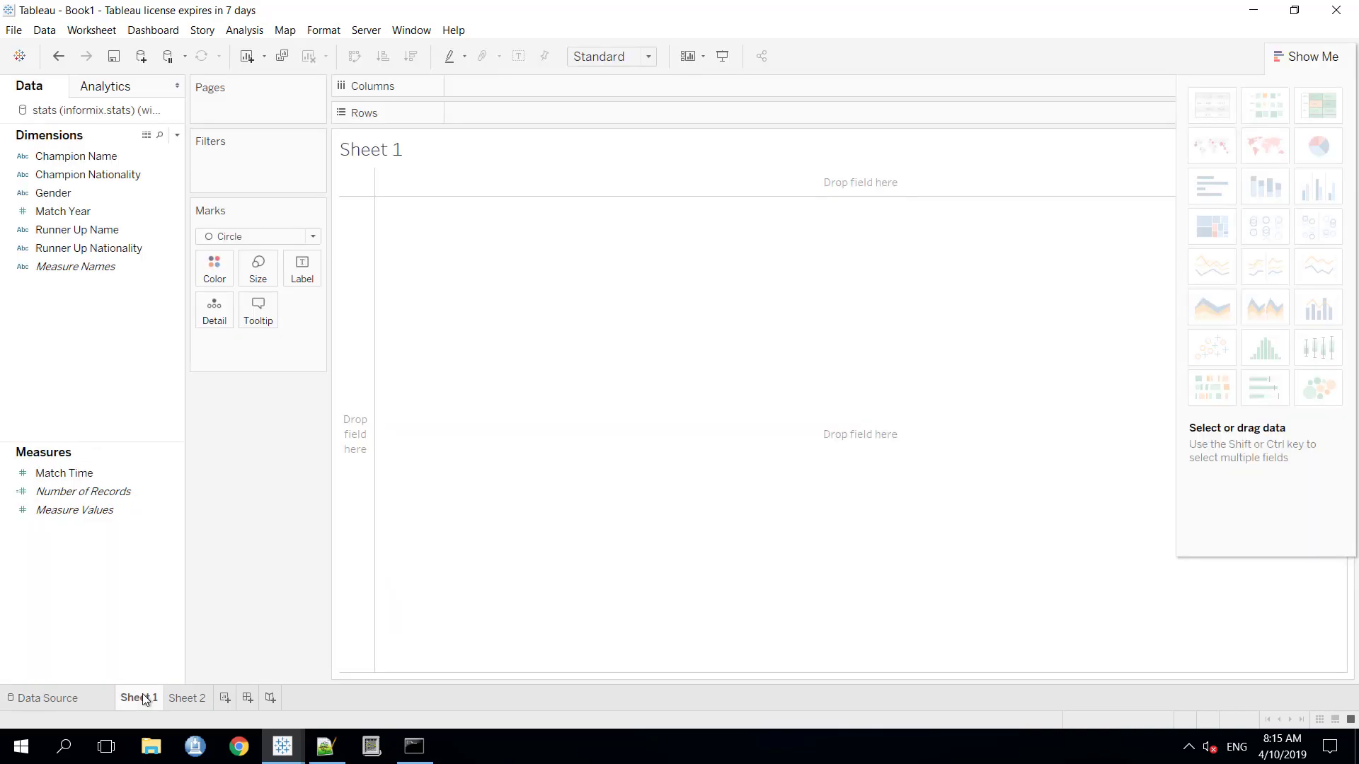
right_click(126, 695)
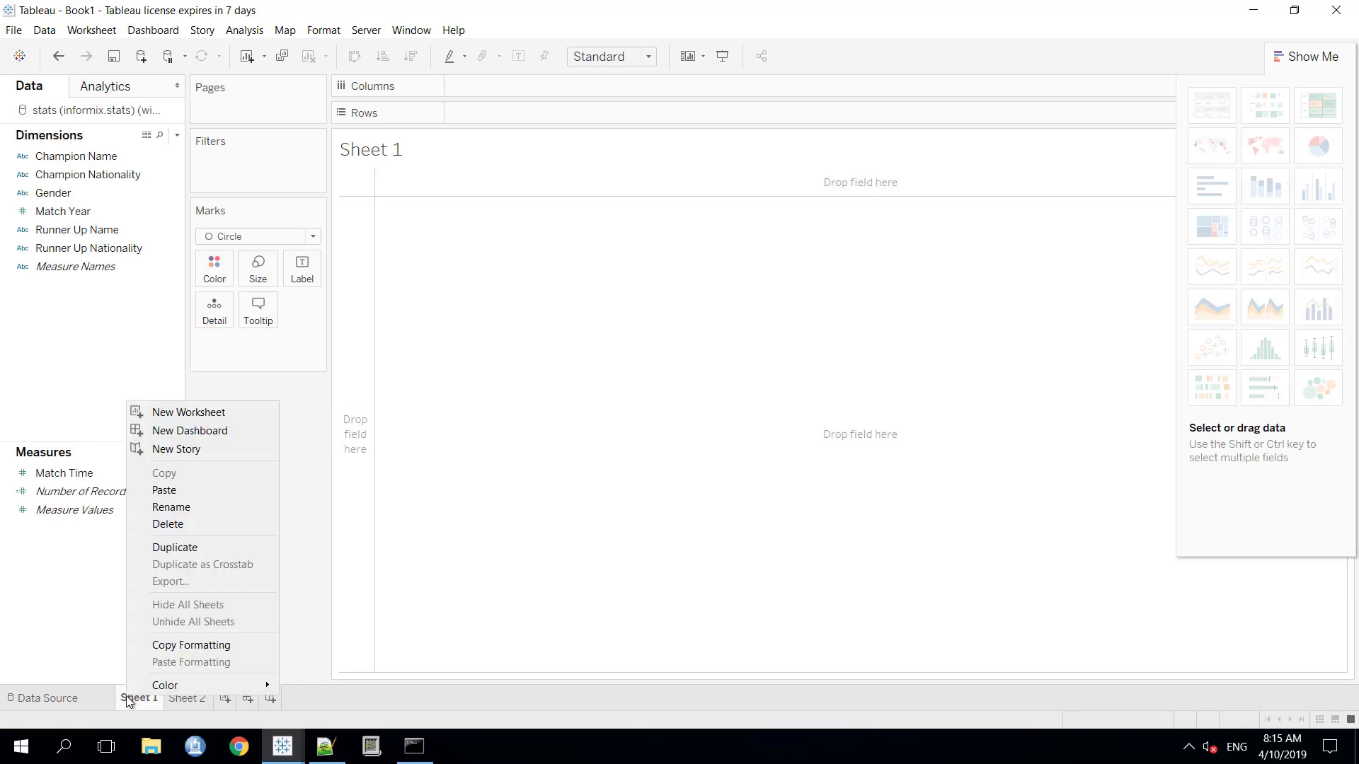
click(166, 506)
text(champion)
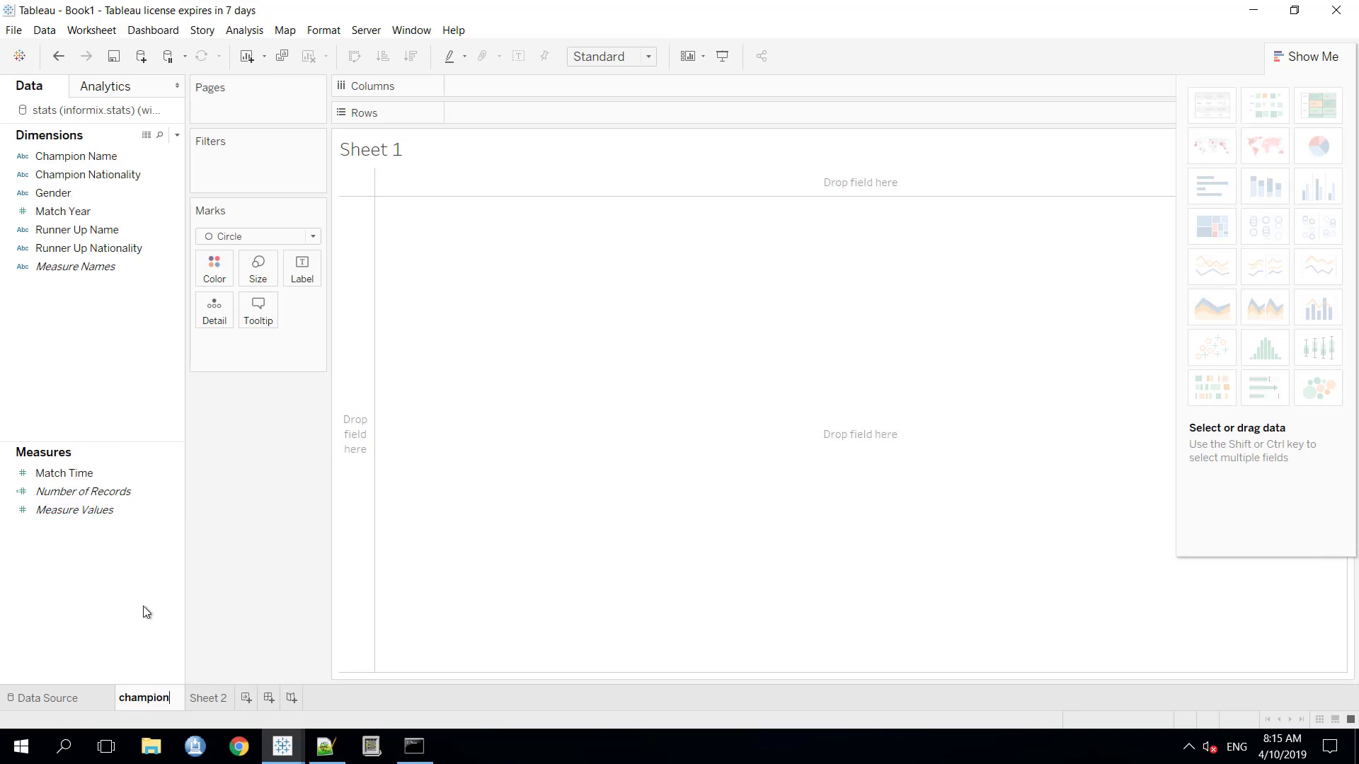
key(Return)
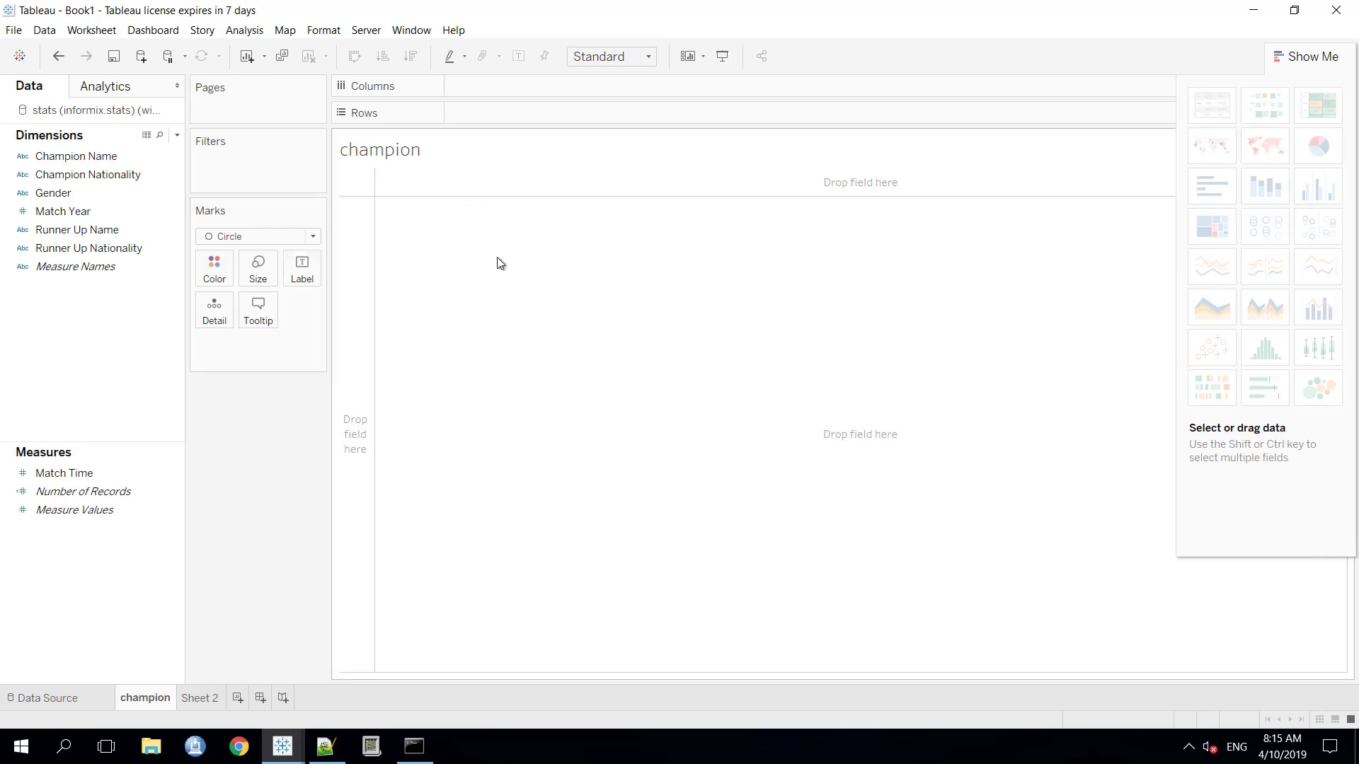
click(78, 155)
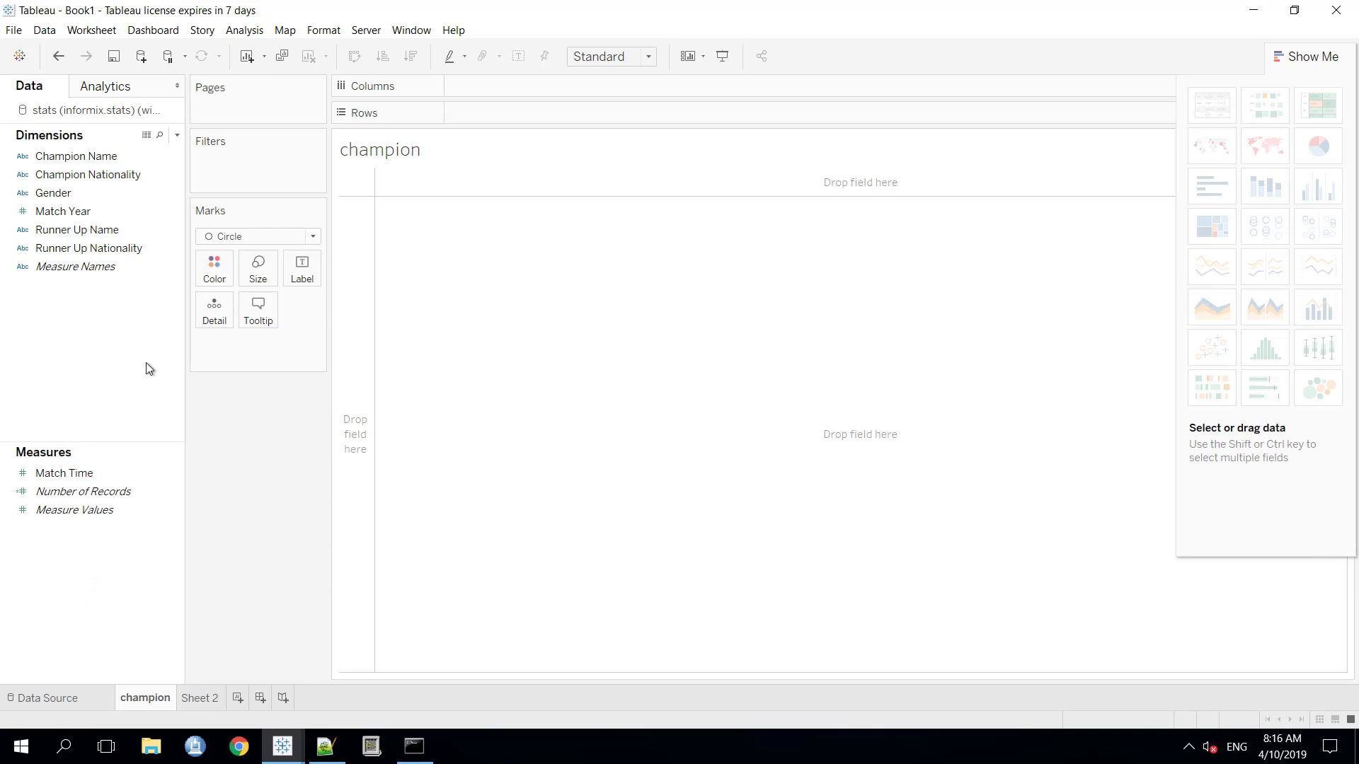
Step: Put Gender on Columns, Champion Name and SUM(Match Time) on Rows, and show as Treemap
click(57, 198)
drag(57, 200, 555, 90)
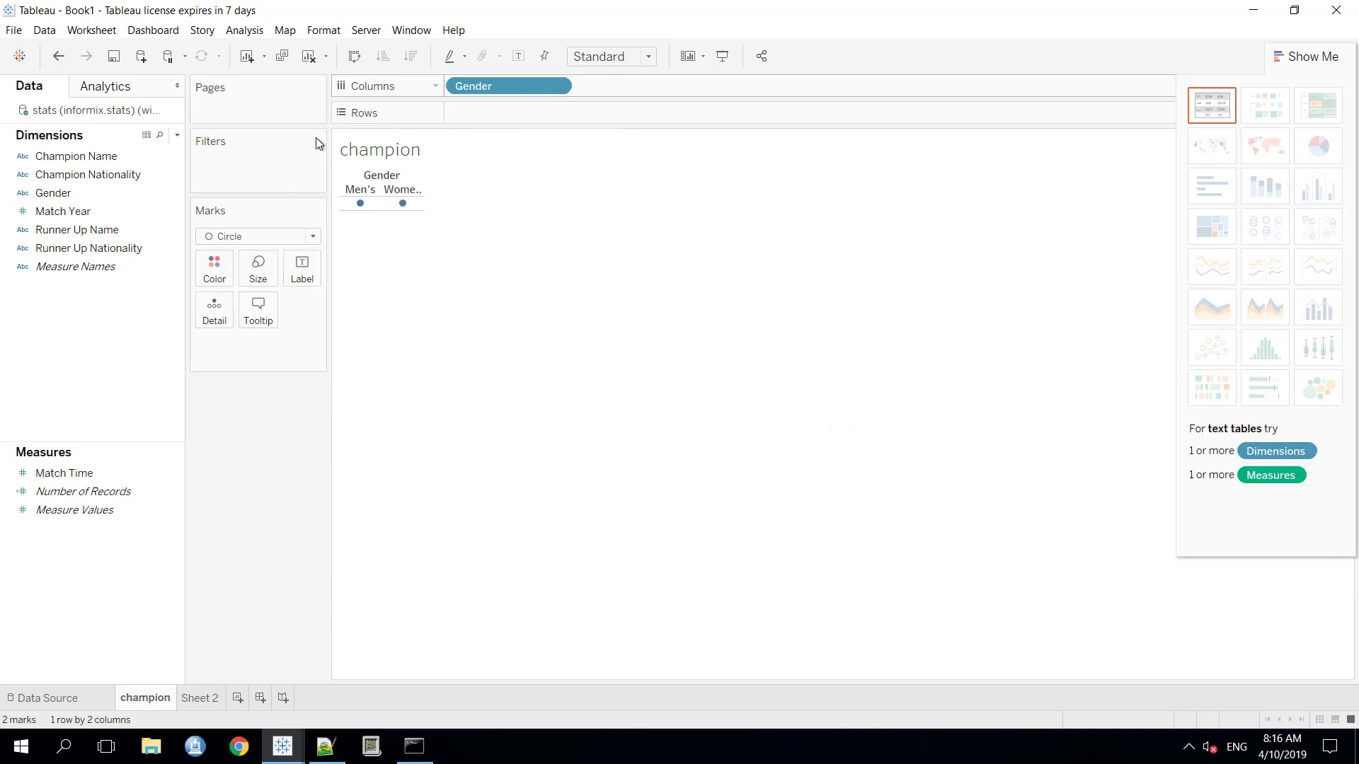
drag(106, 157, 504, 113)
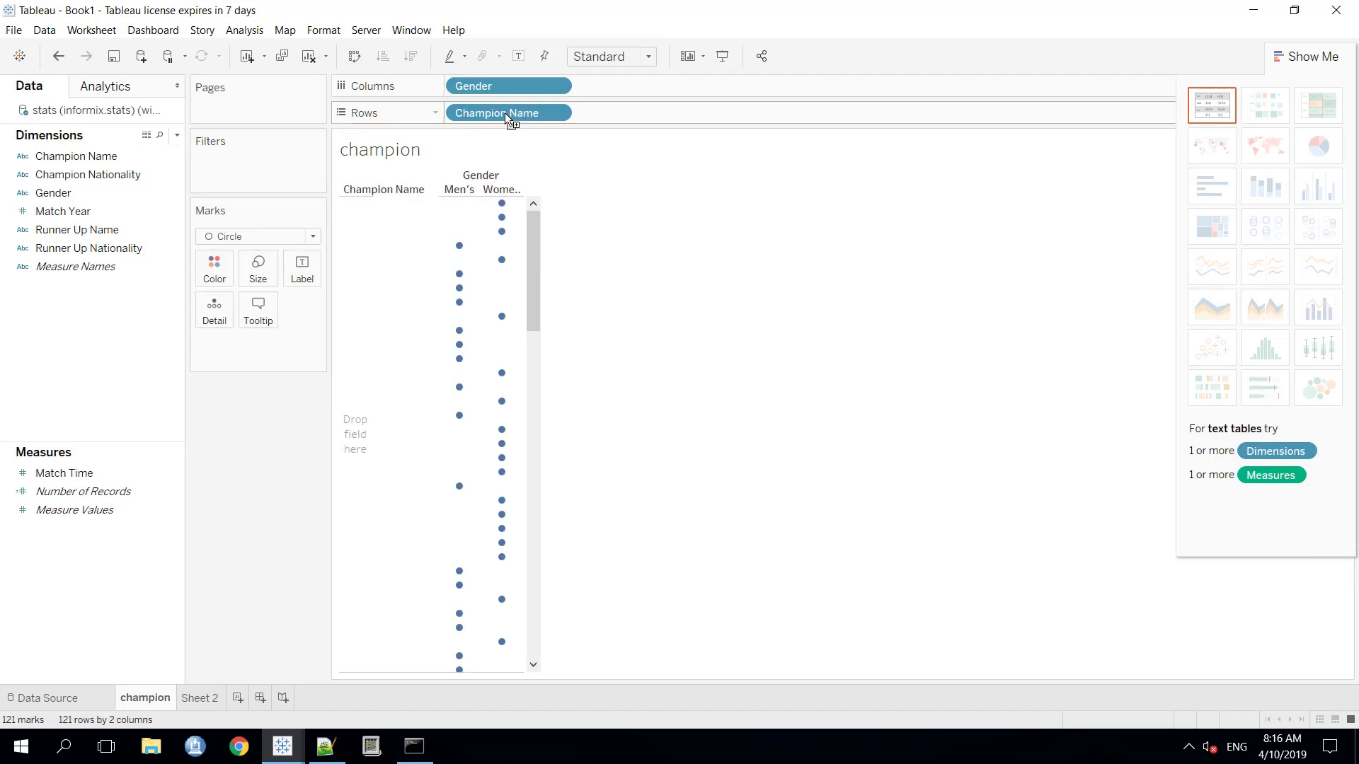
click(76, 474)
drag(76, 474, 638, 112)
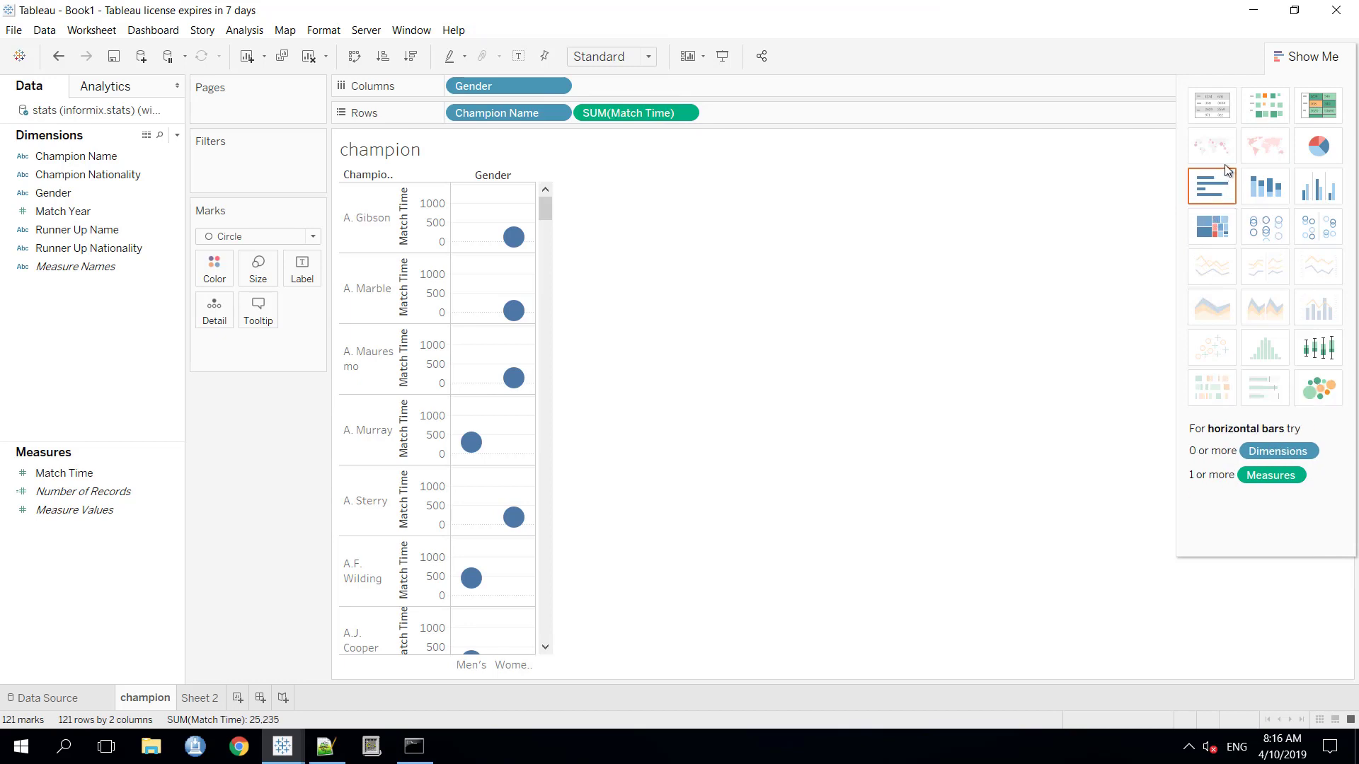
click(1219, 233)
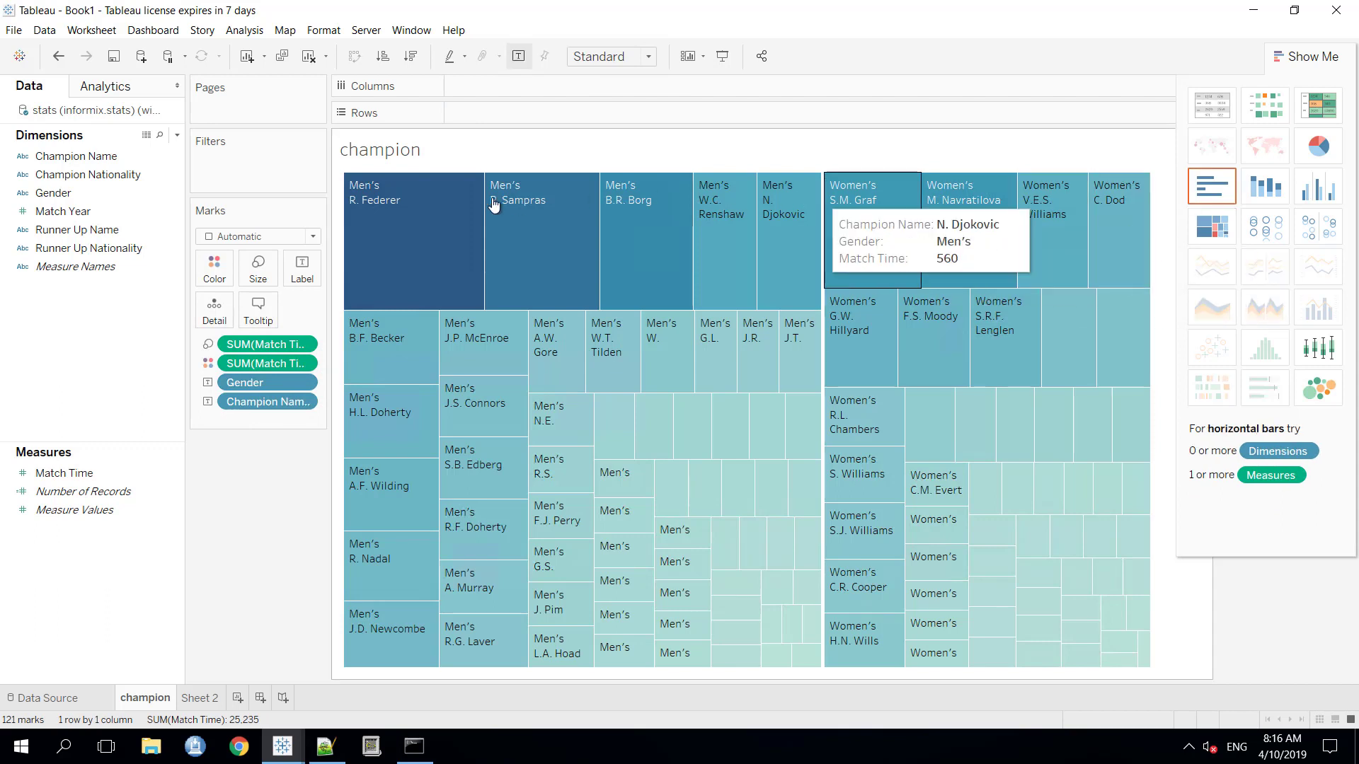
mouse_move(350, 203)
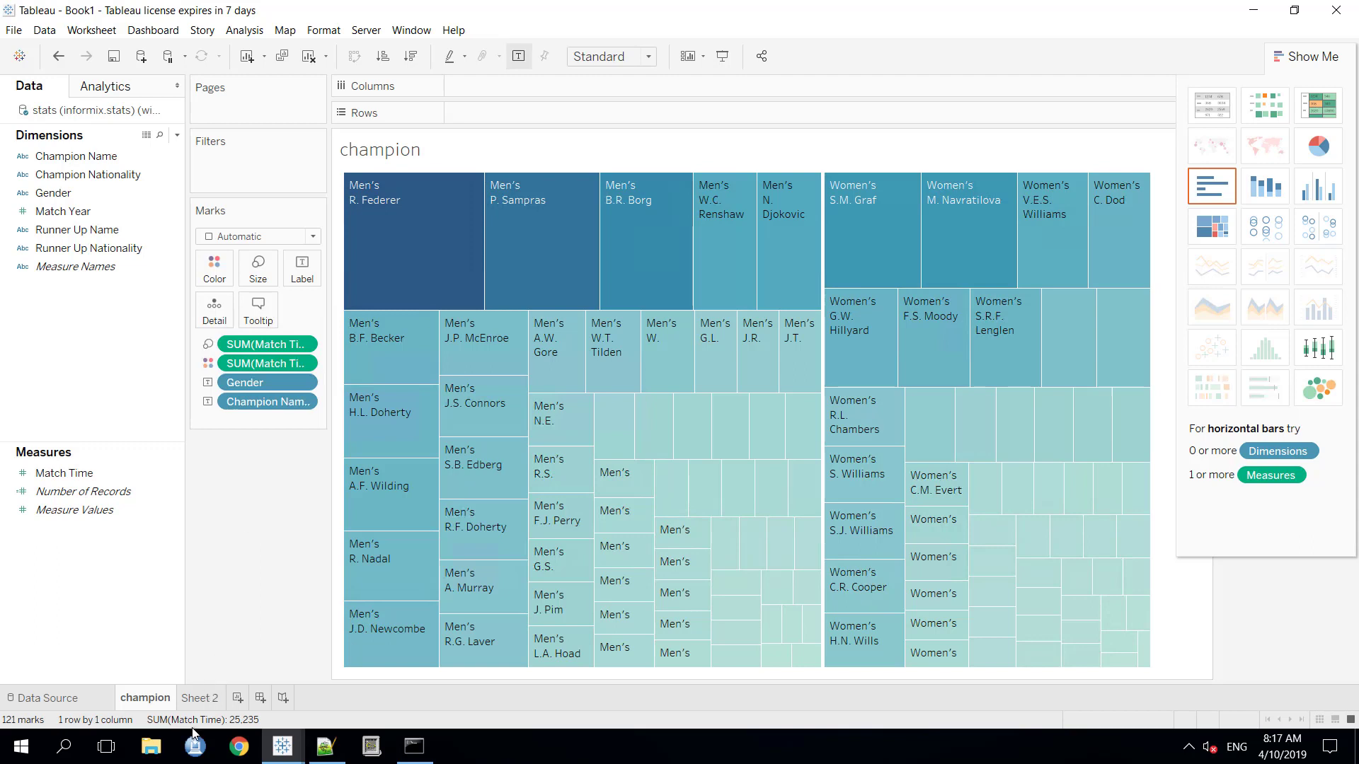
Step: Rename Sheet 2 to 'runnerup'
click(195, 700)
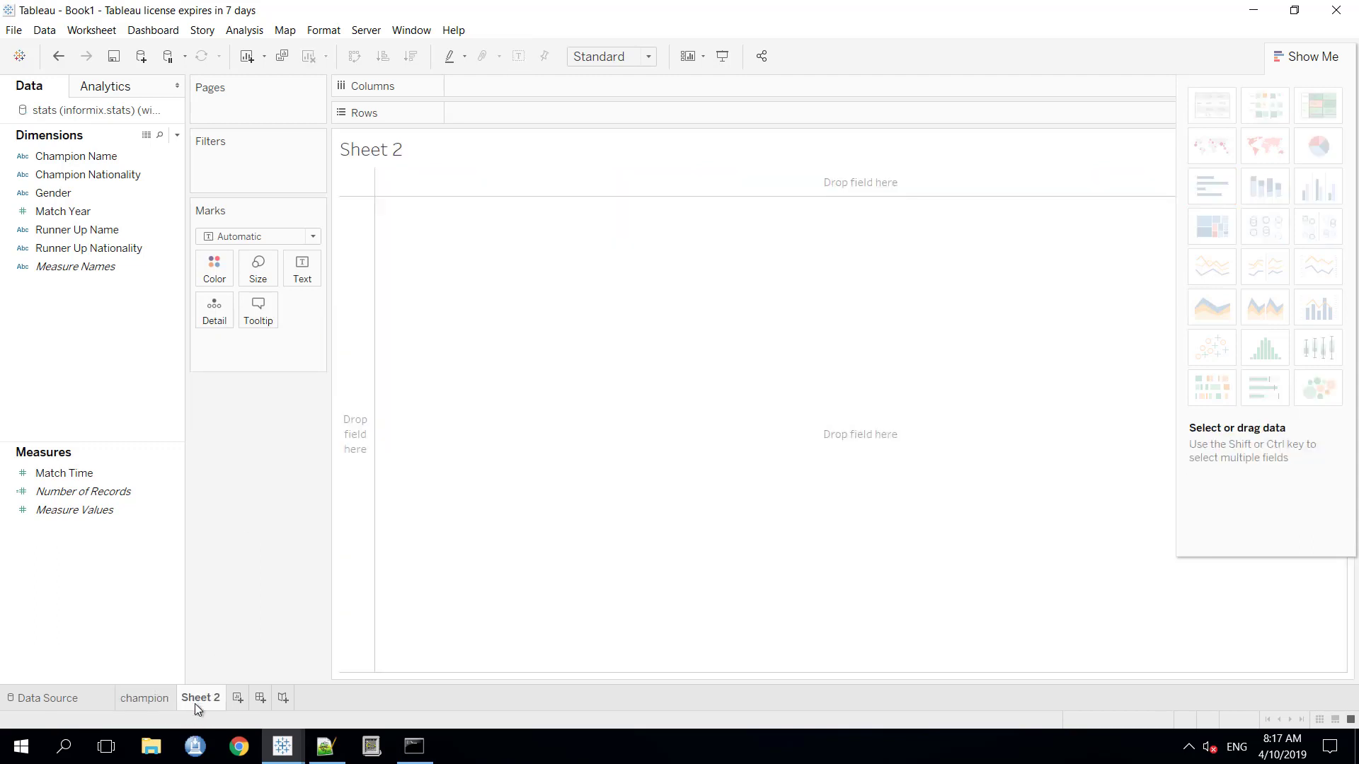
right_click(196, 701)
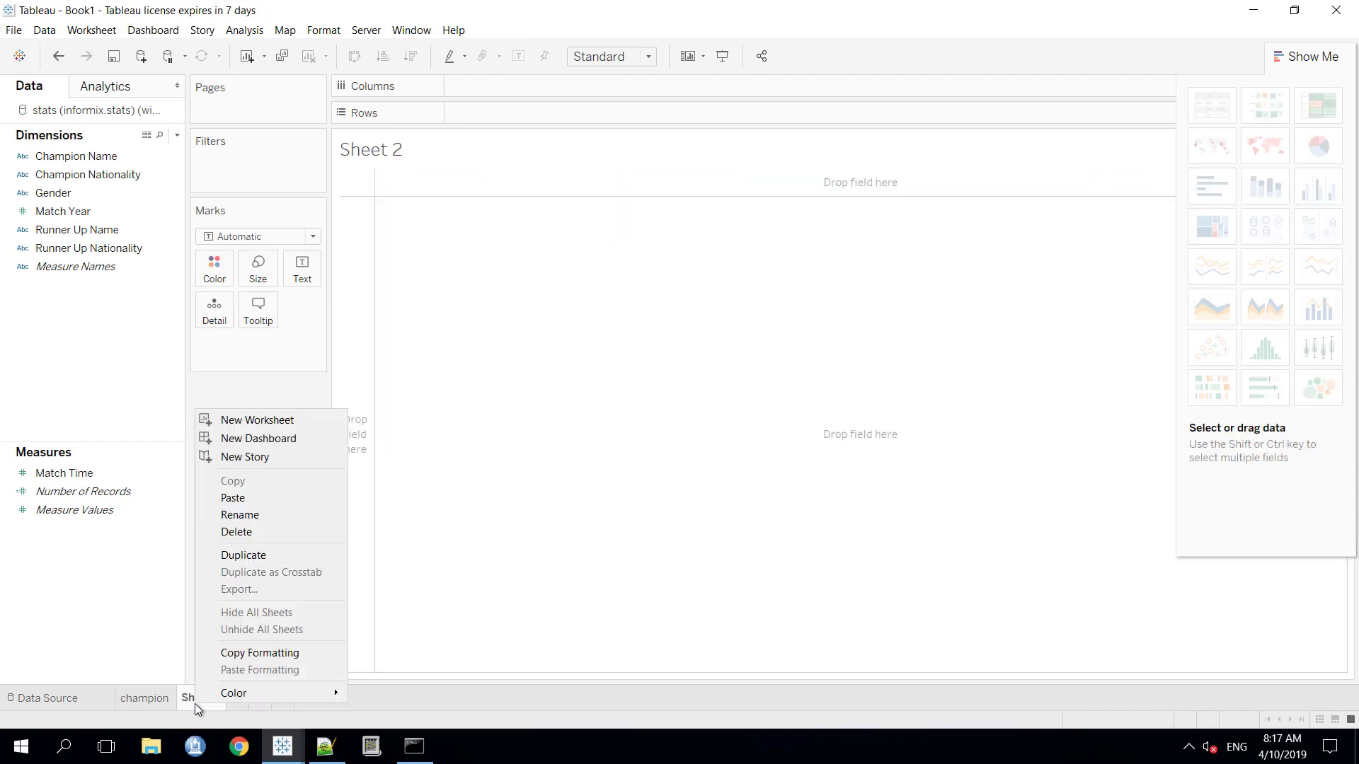
click(236, 515)
text(runnerup)
key(Return)
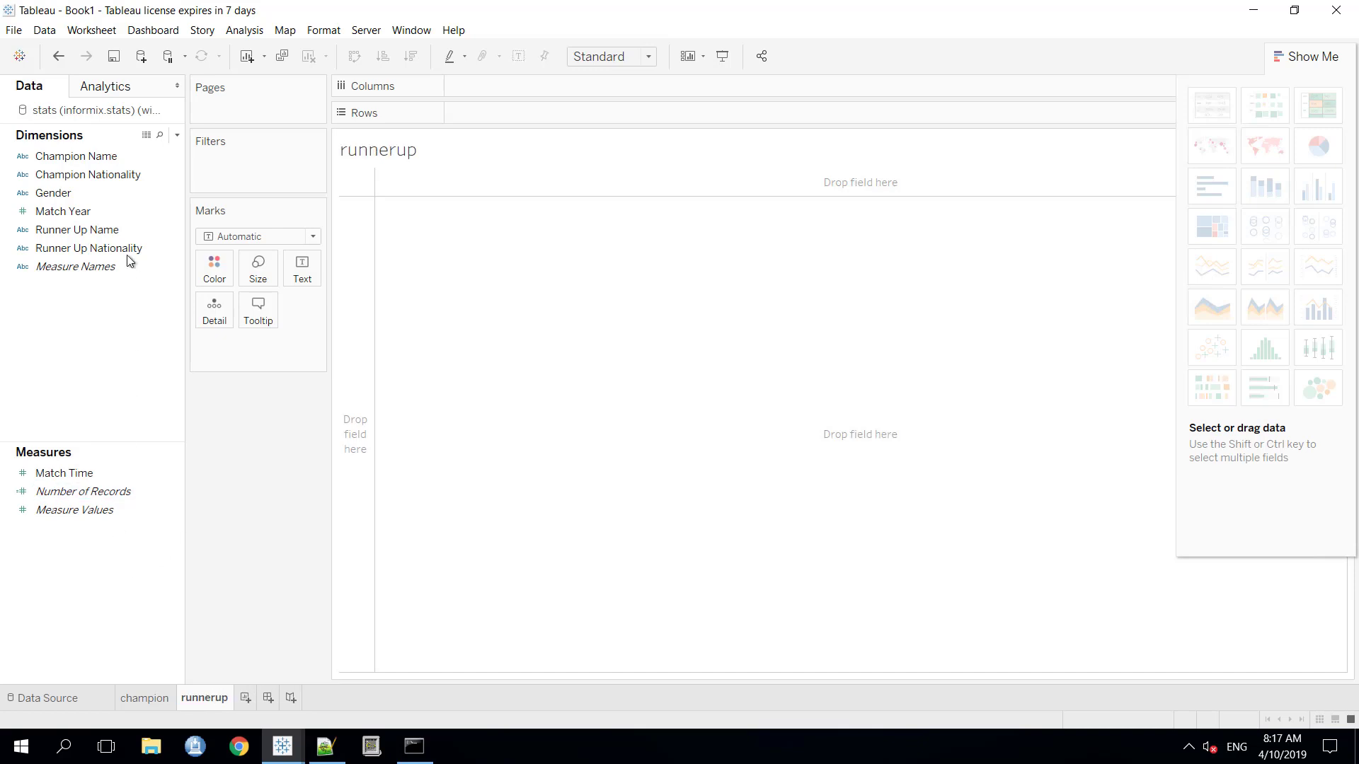
Step: Put Gender on Columns and Runner Up Name plus SUM(Match Time) on Rows
click(78, 191)
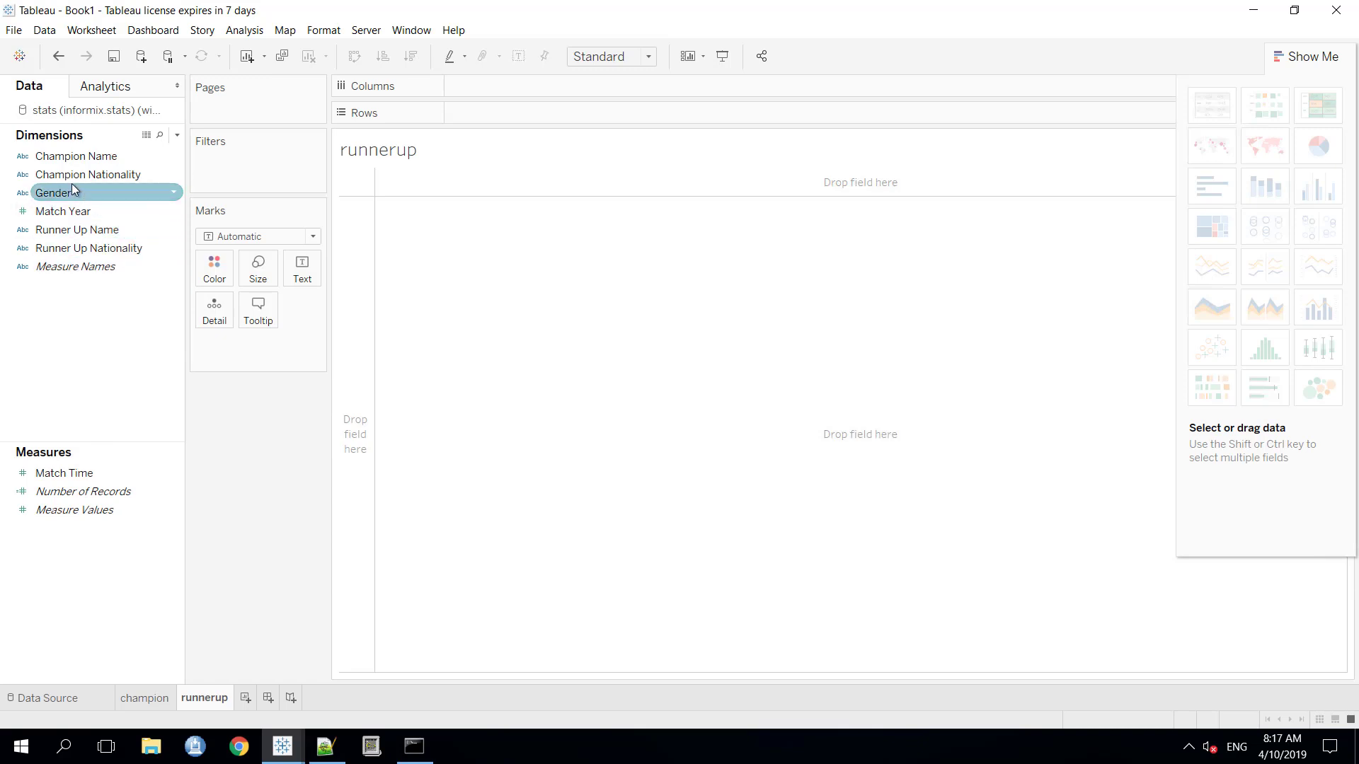
click(76, 164)
click(73, 208)
click(74, 230)
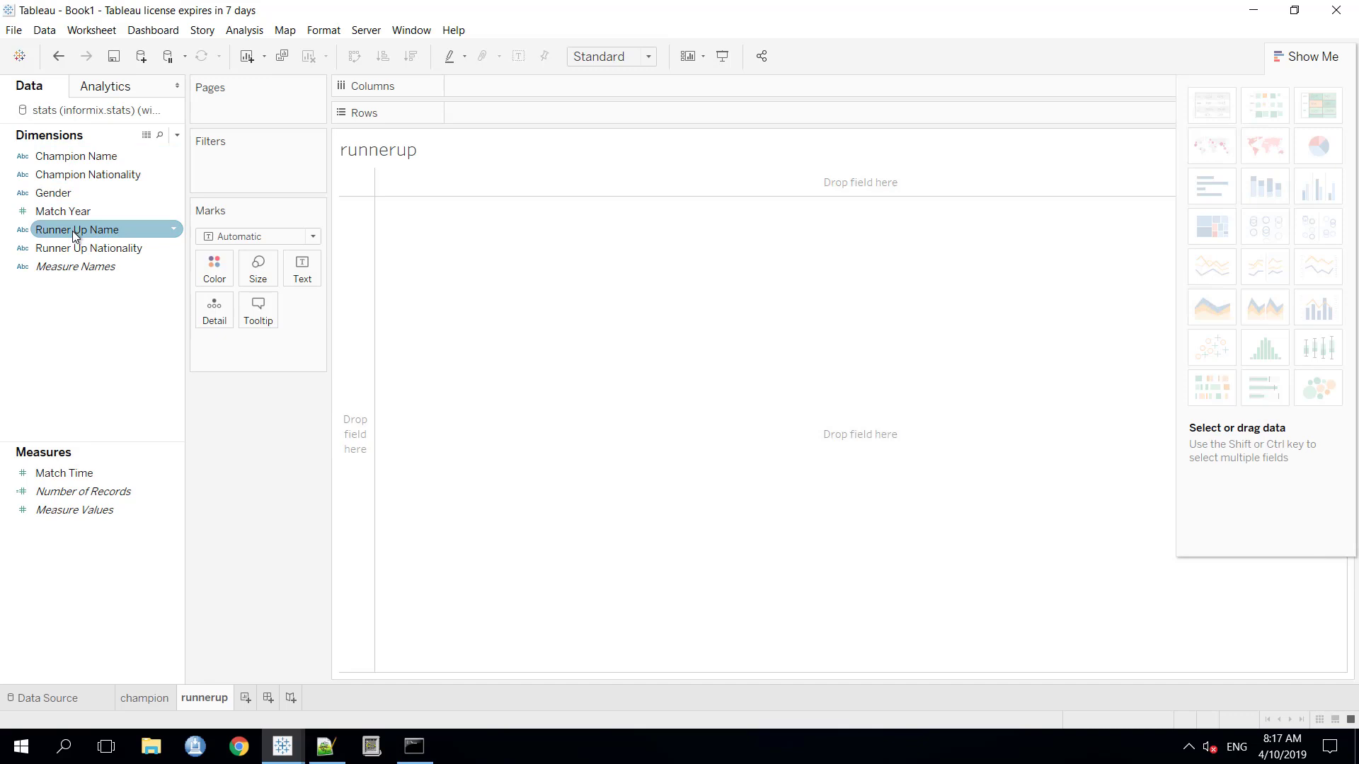
click(97, 382)
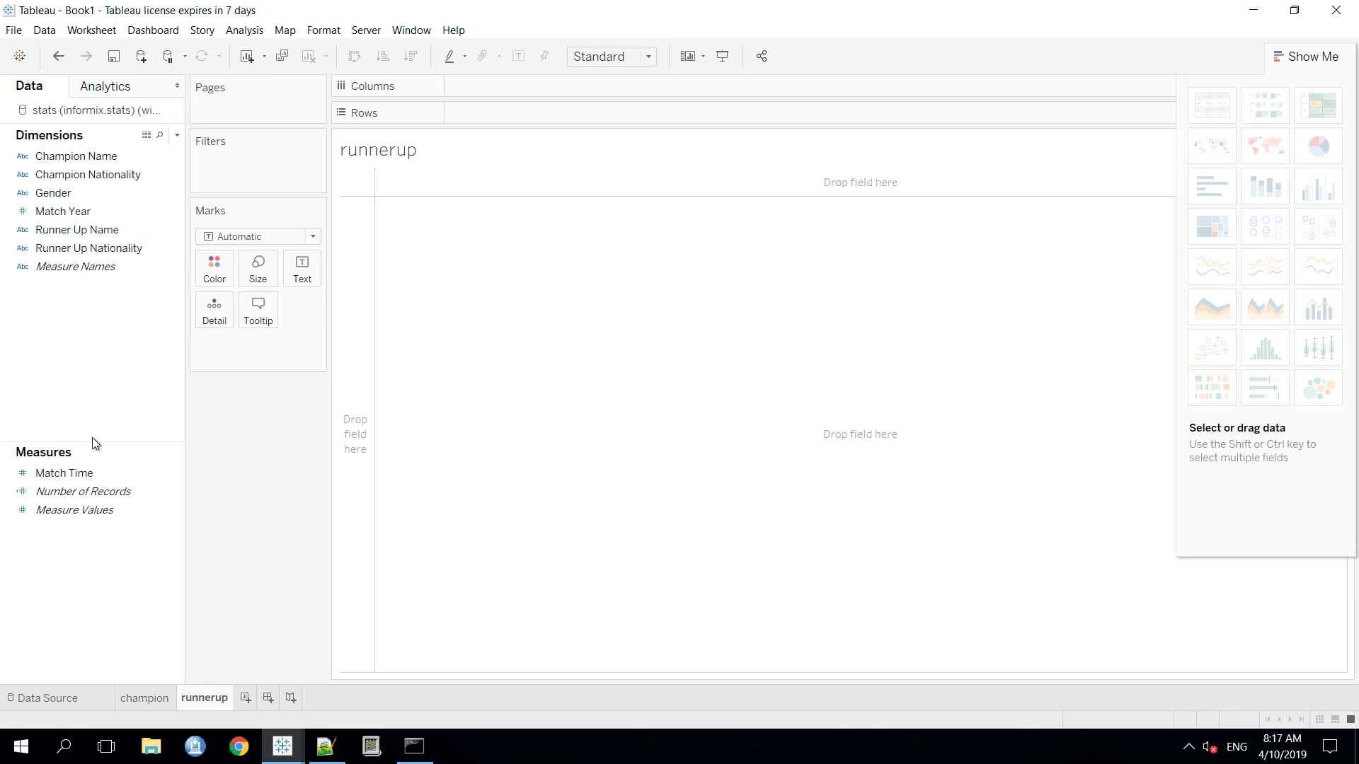
click(89, 474)
click(99, 192)
drag(304, 152, 521, 89)
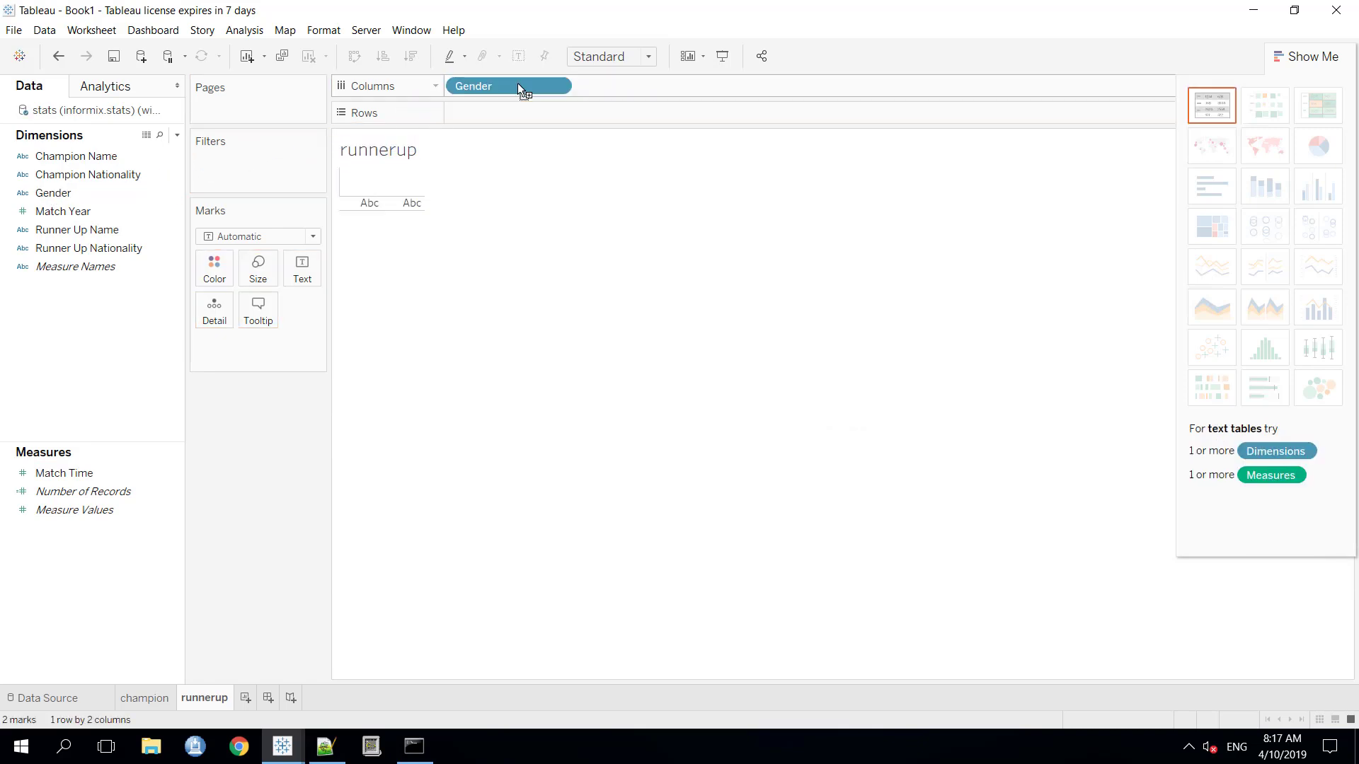
drag(106, 229, 532, 116)
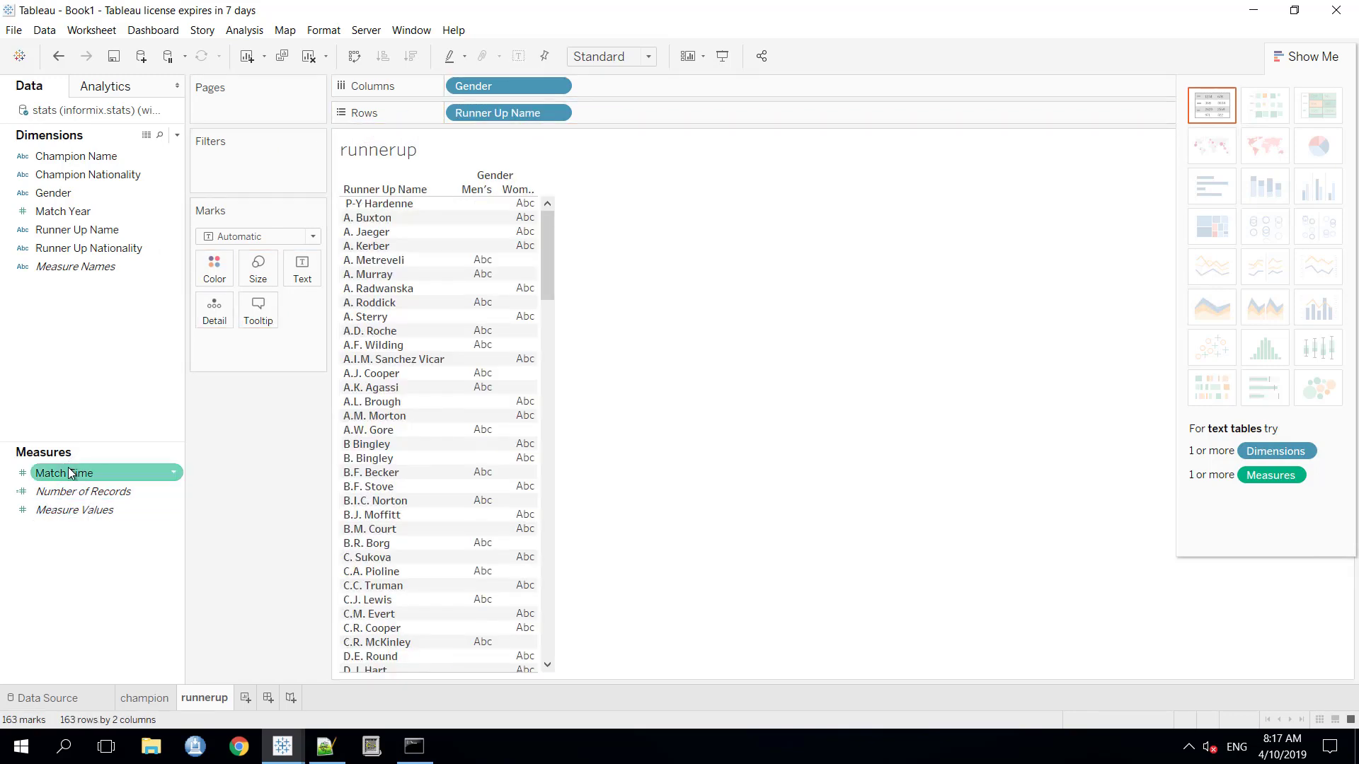
drag(68, 473, 649, 107)
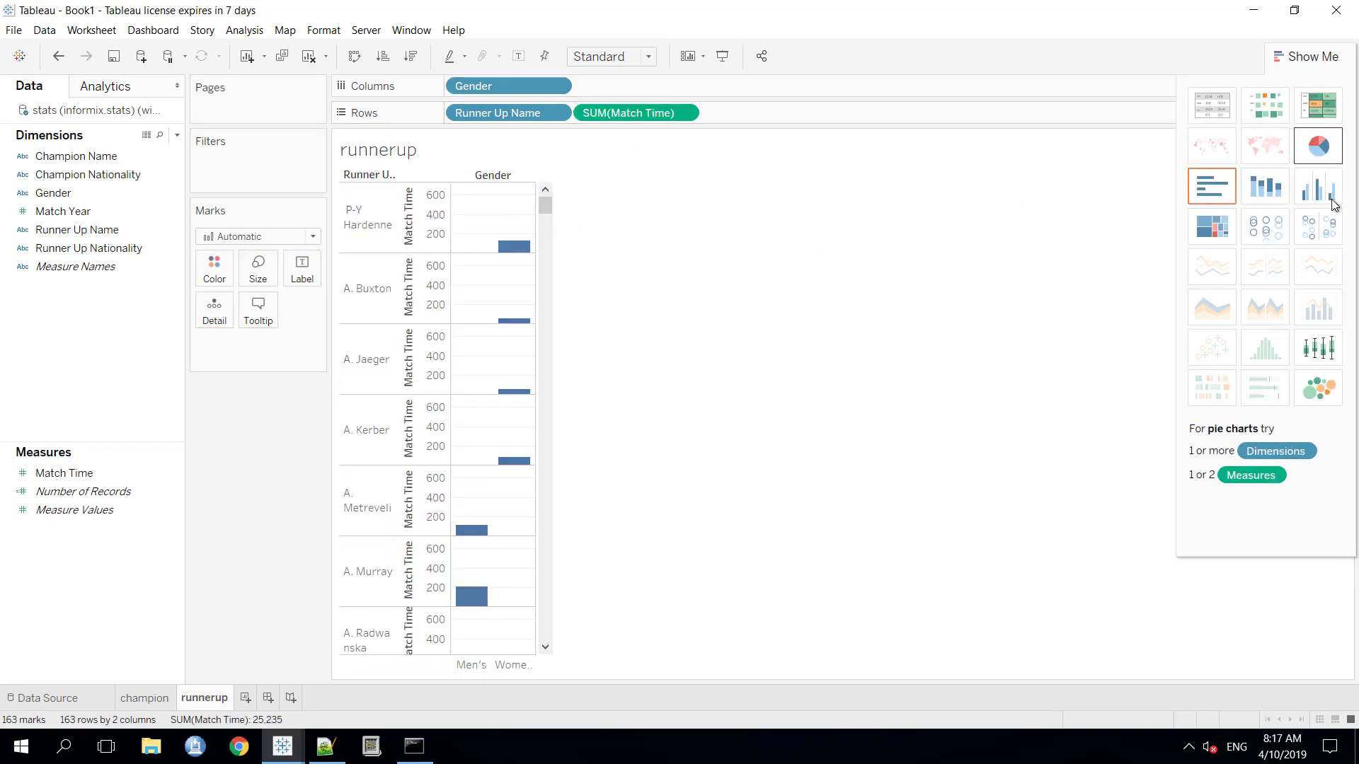
Step: Compare Treemap and Packed Bubbles in Show Me, settling on Treemap for the runnerup view
click(1201, 232)
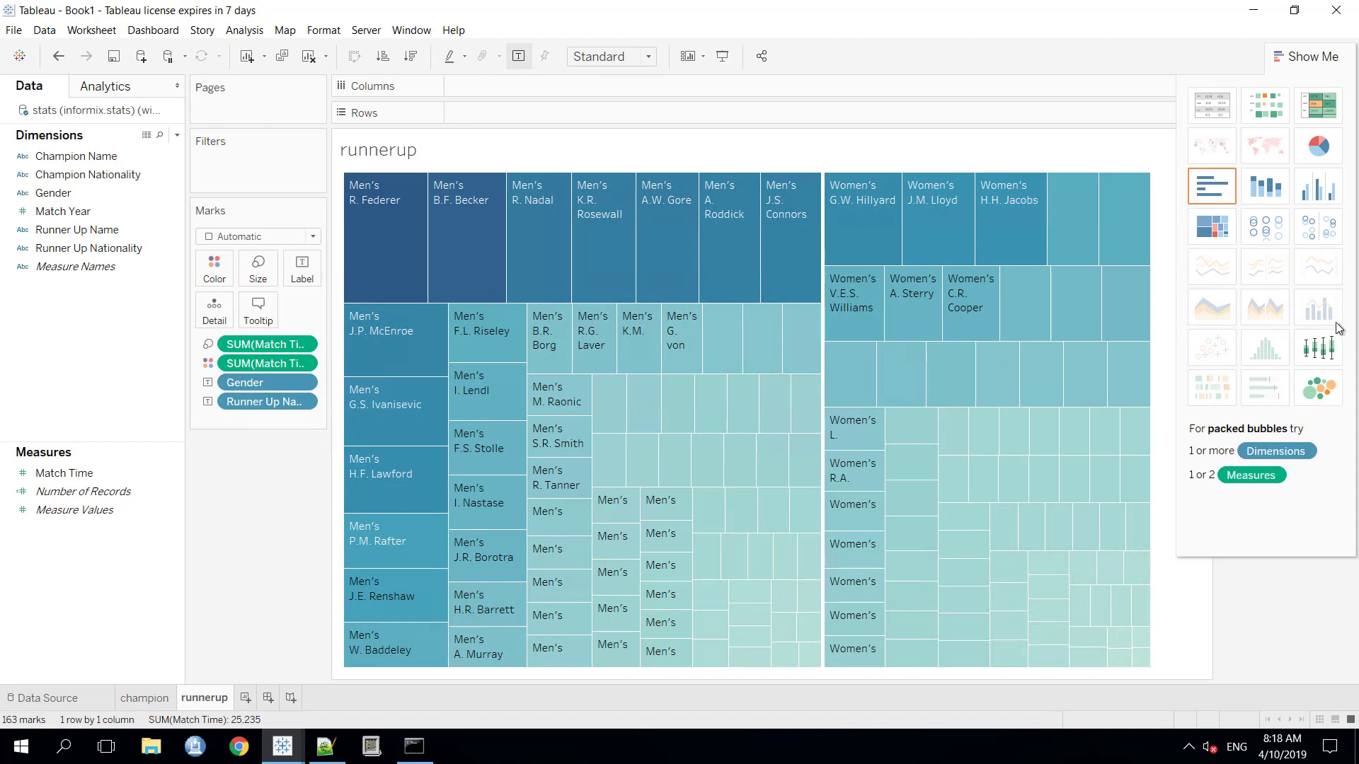
click(1315, 401)
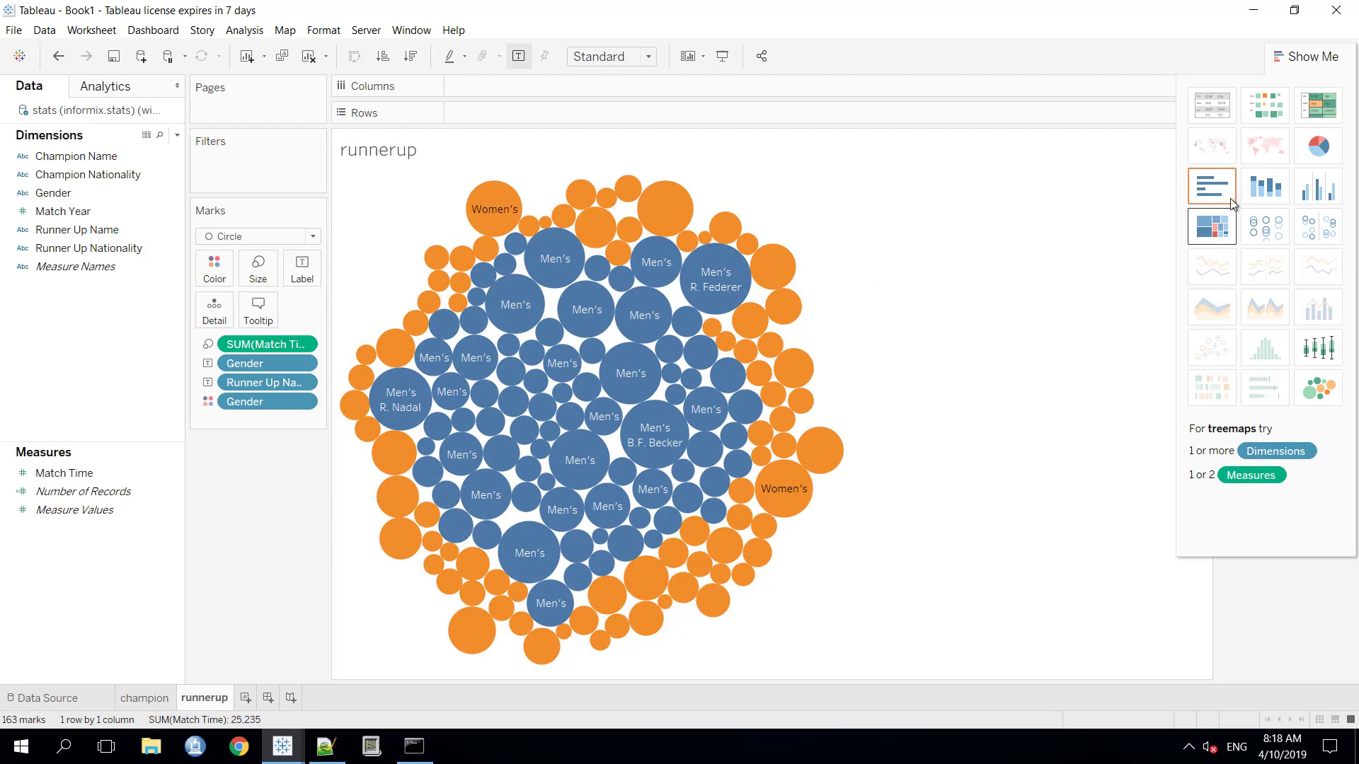
click(1203, 231)
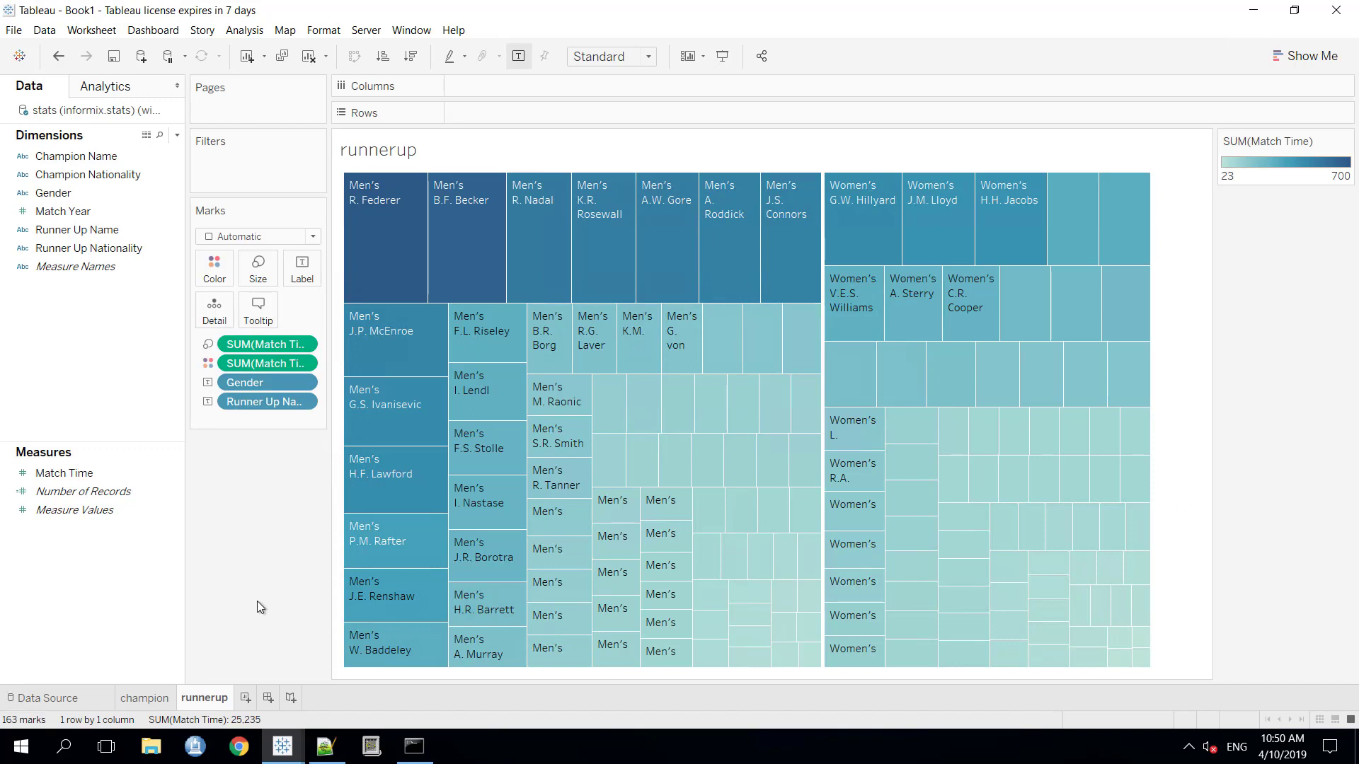
Step: Create an empty Dashboard 1, adding the champion sheet and then undoing it
right_click(247, 707)
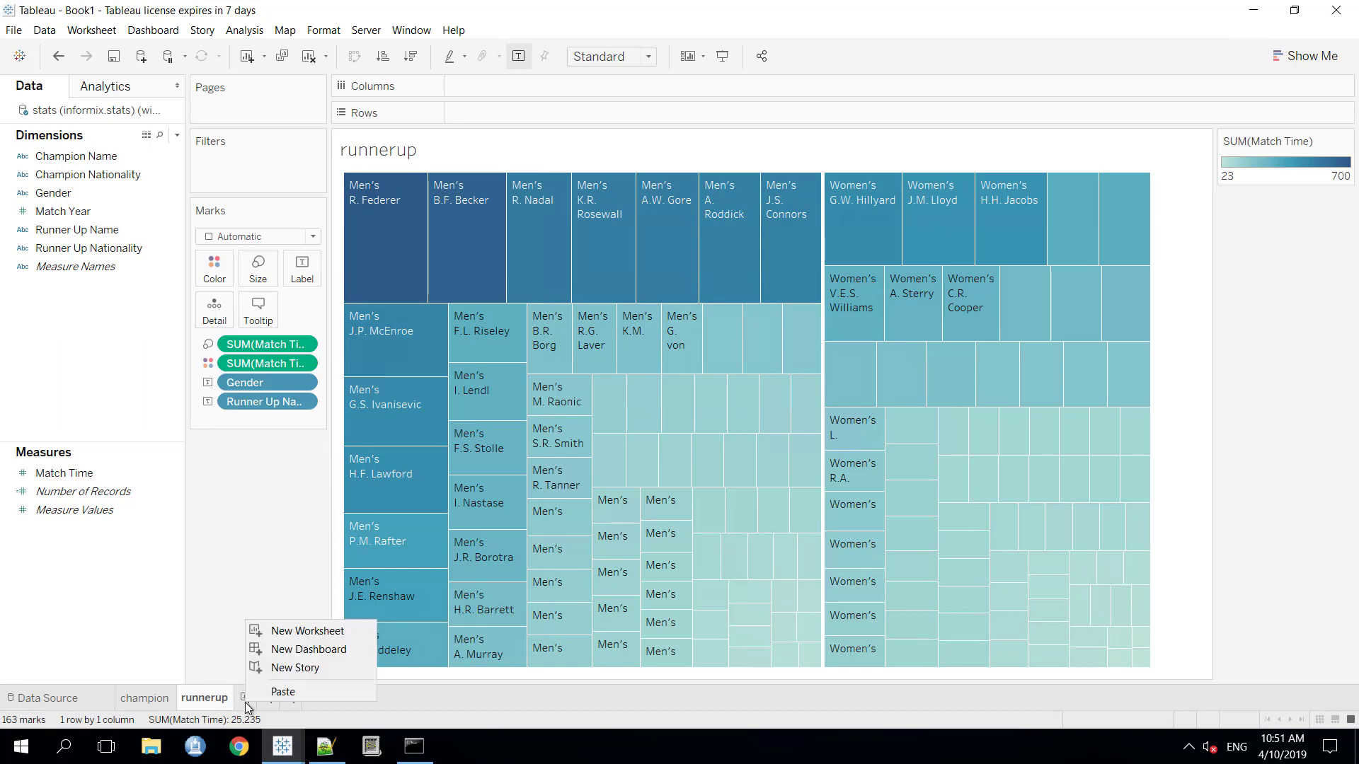
click(303, 650)
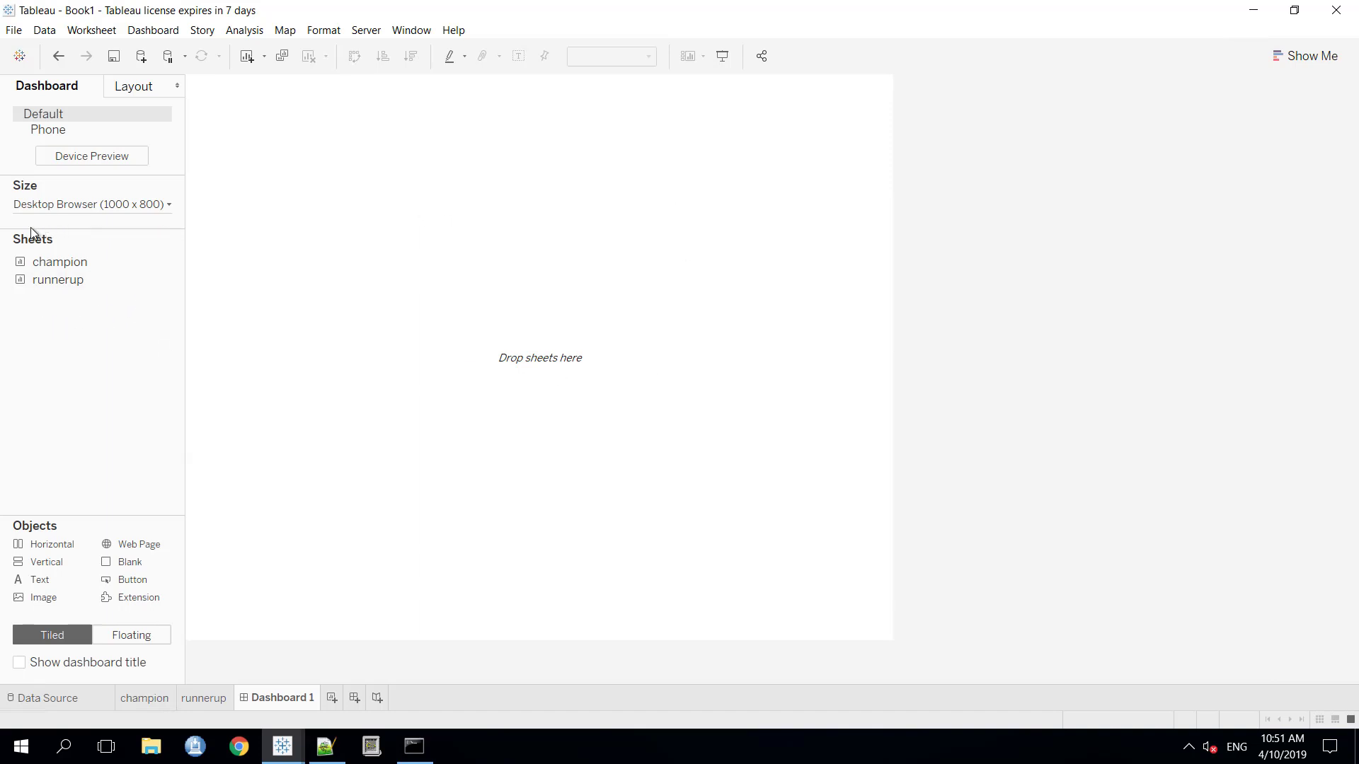
double_click(22, 263)
key(ctrl+z)
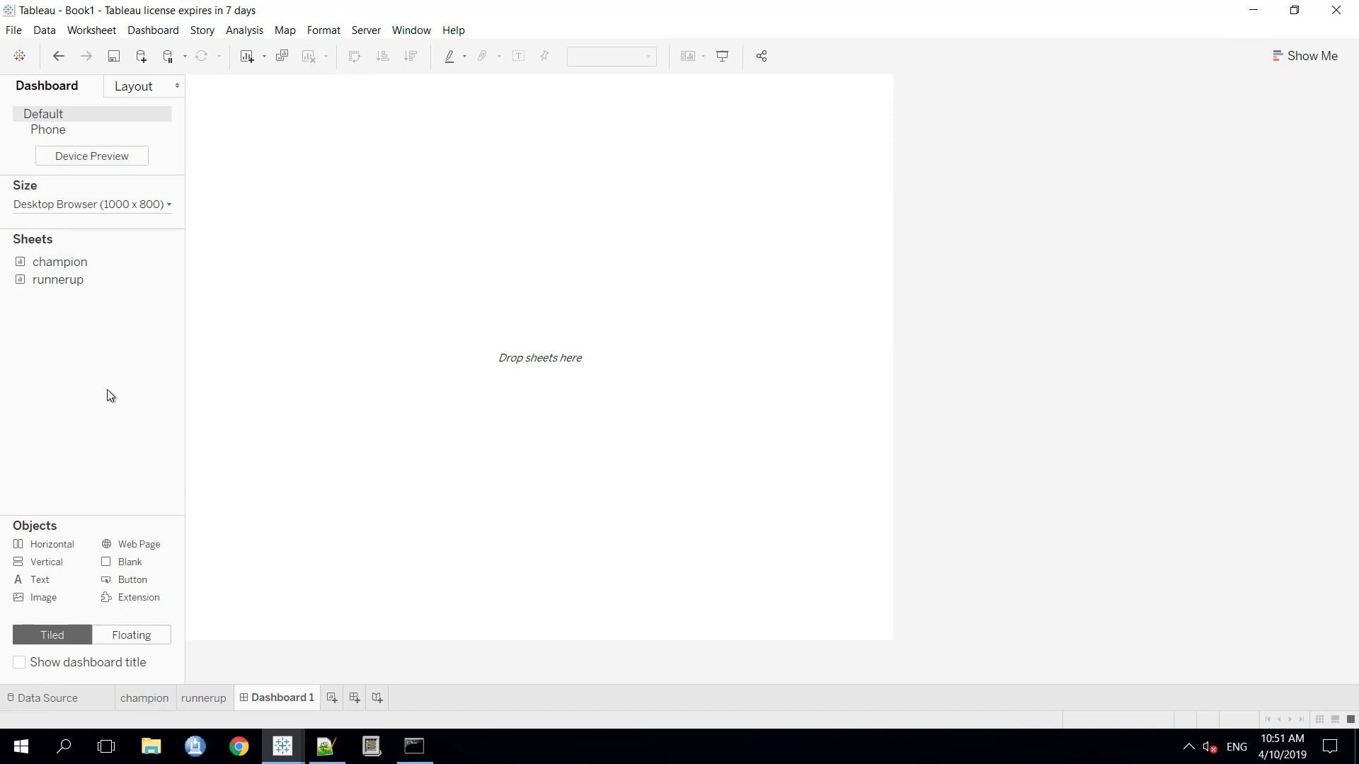